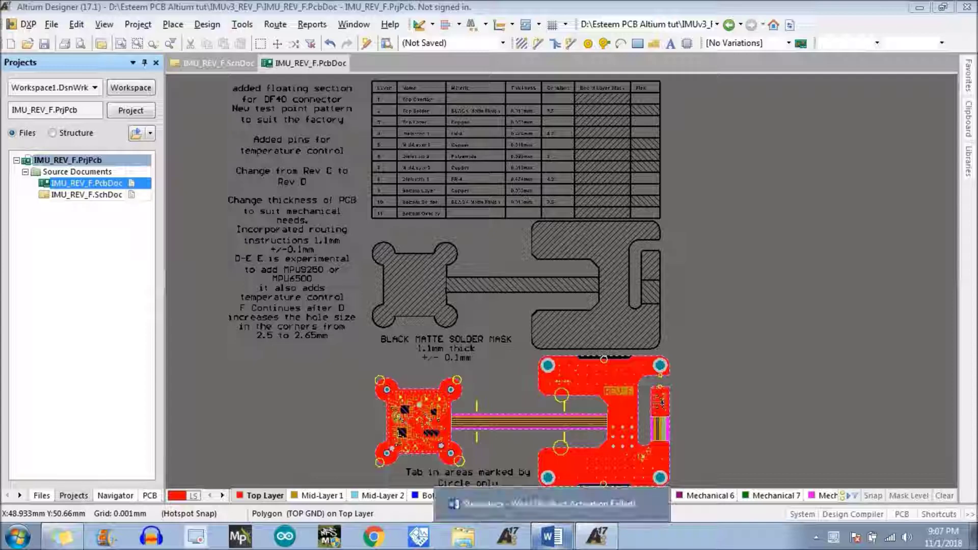
Switch from Altium to the Steps.docx Gerber and NC Drill notes in Word.
click(542, 544)
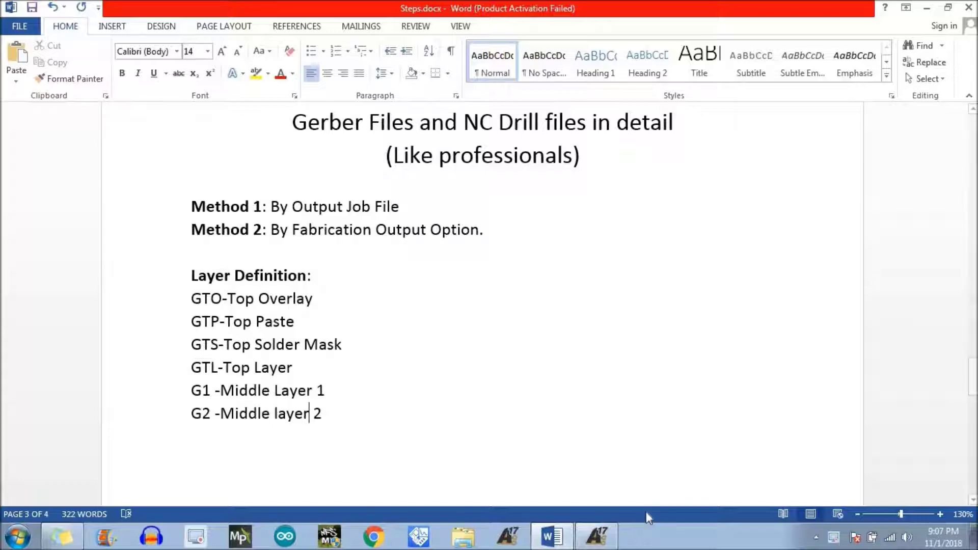
click(596, 537)
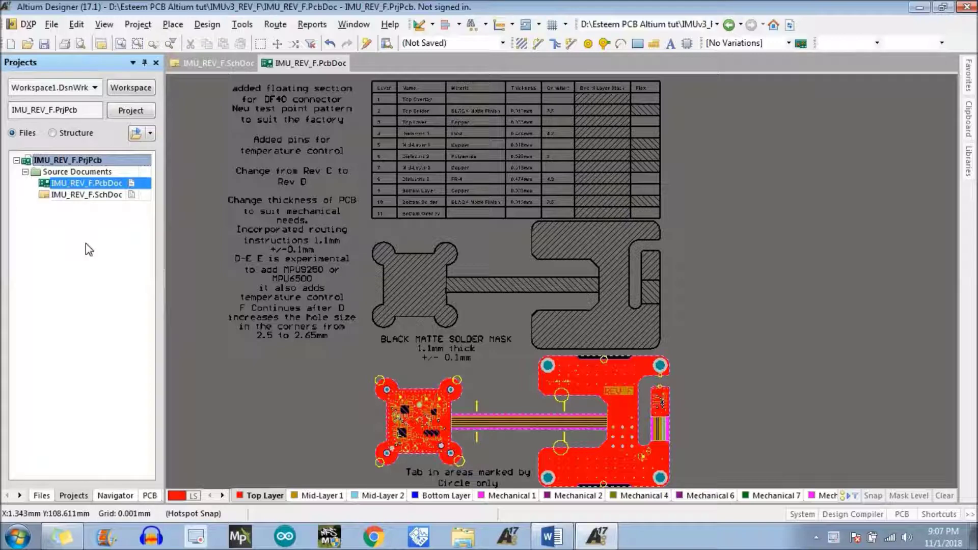
Create a new output job file, Job1.OutJob, in the IMU_REV_F project.
click(53, 25)
mouse_move(74, 45)
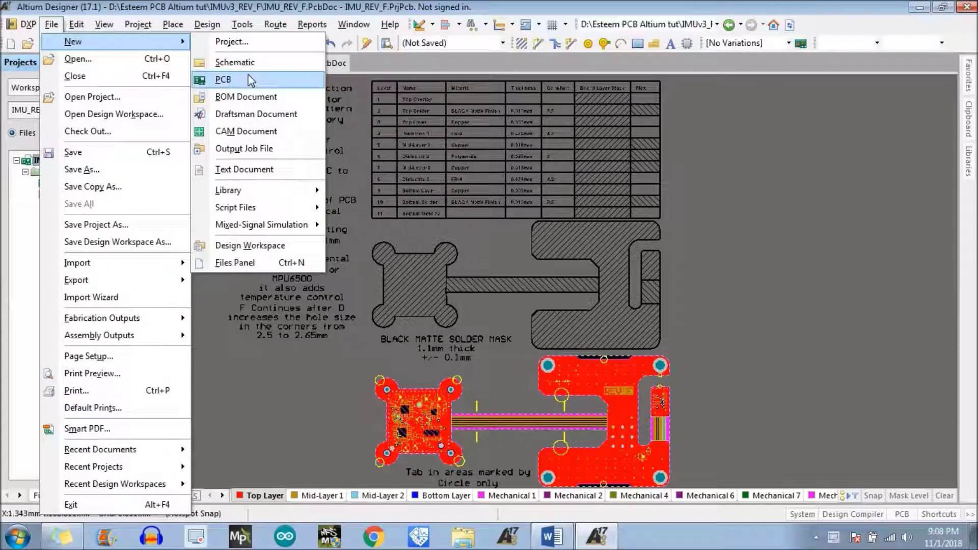
click(244, 148)
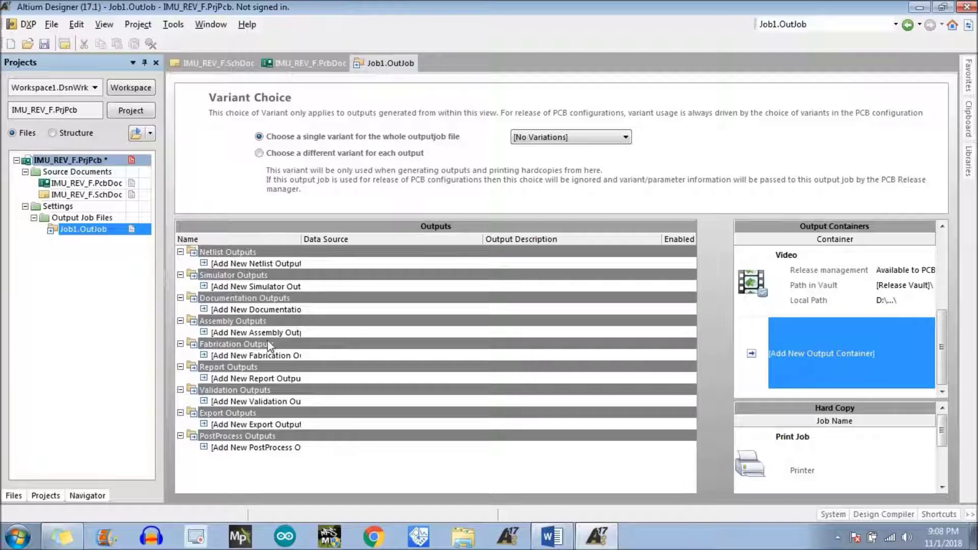
click(203, 353)
Add Gerber Files and NC Drill Files fabrication outputs, both sourced from IMU_REV_F.PcbDoc.
mouse_move(260, 228)
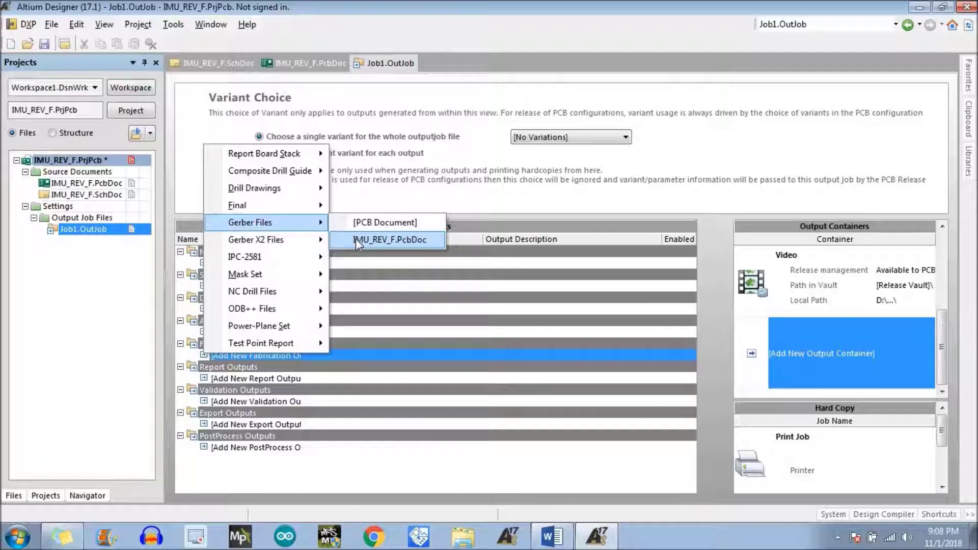
click(392, 239)
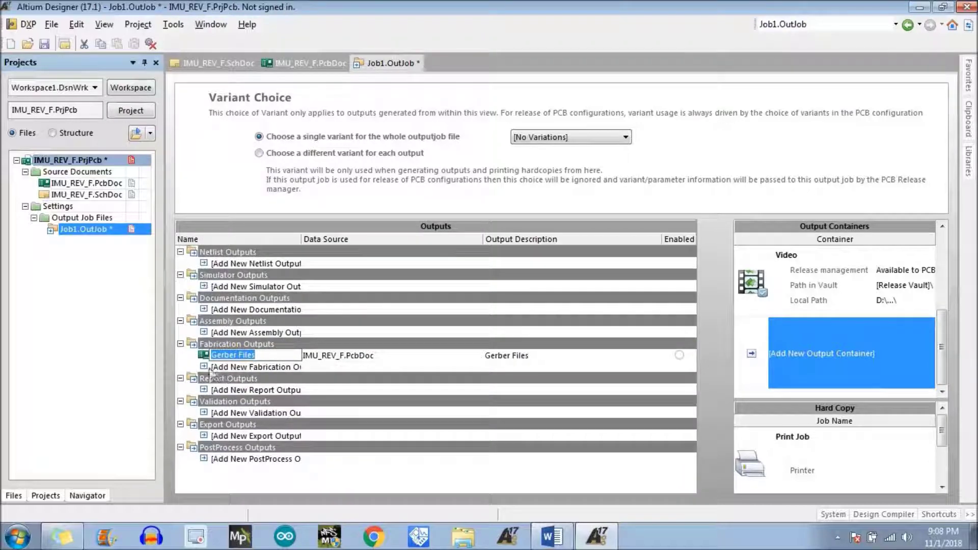
key(Return)
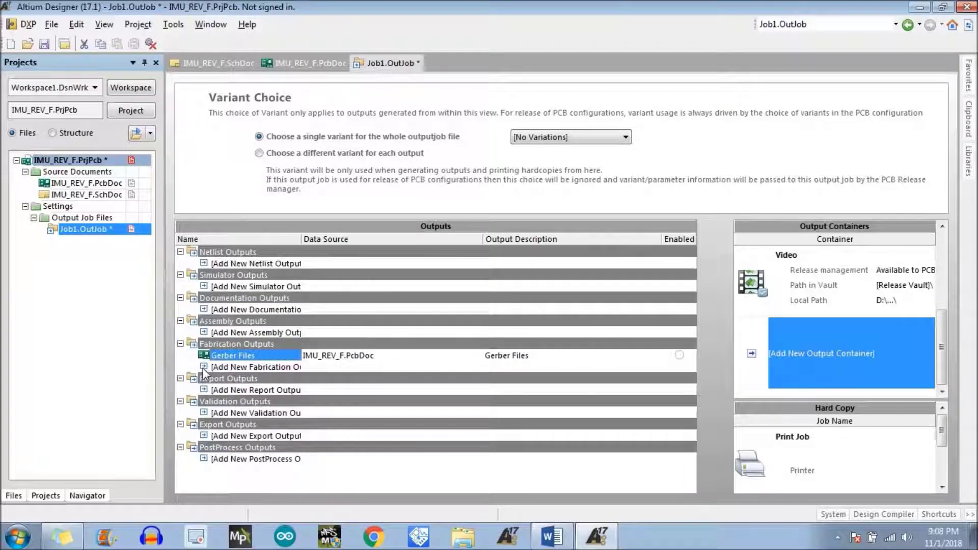
click(202, 366)
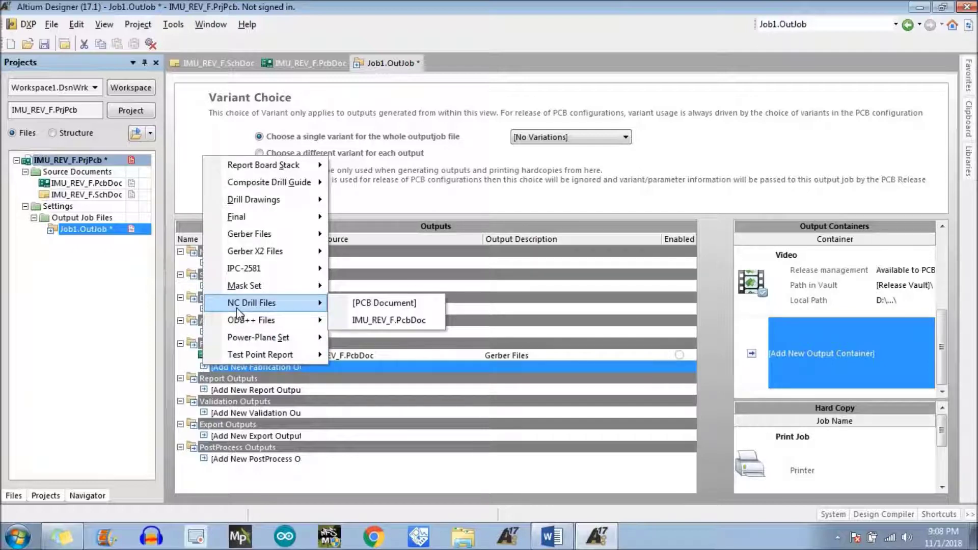
mouse_move(308, 303)
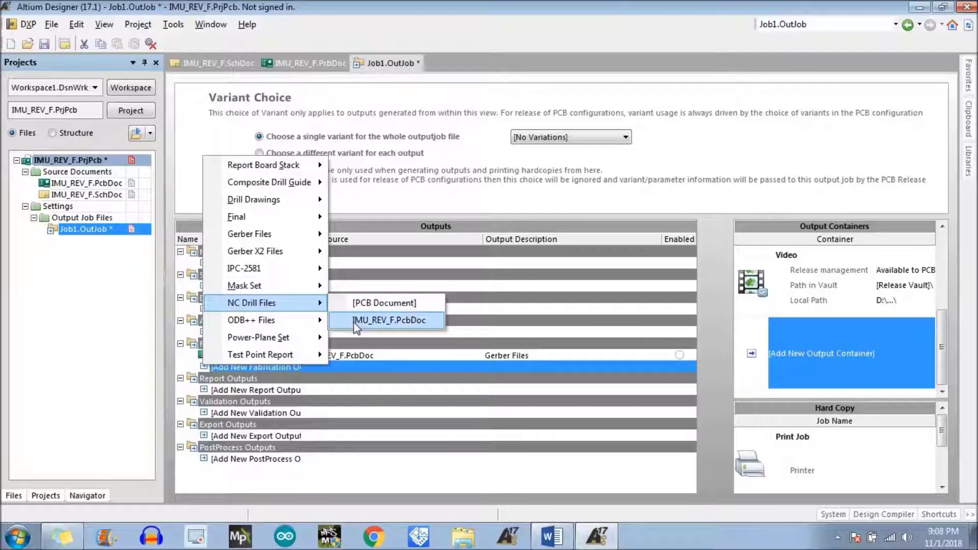
click(354, 322)
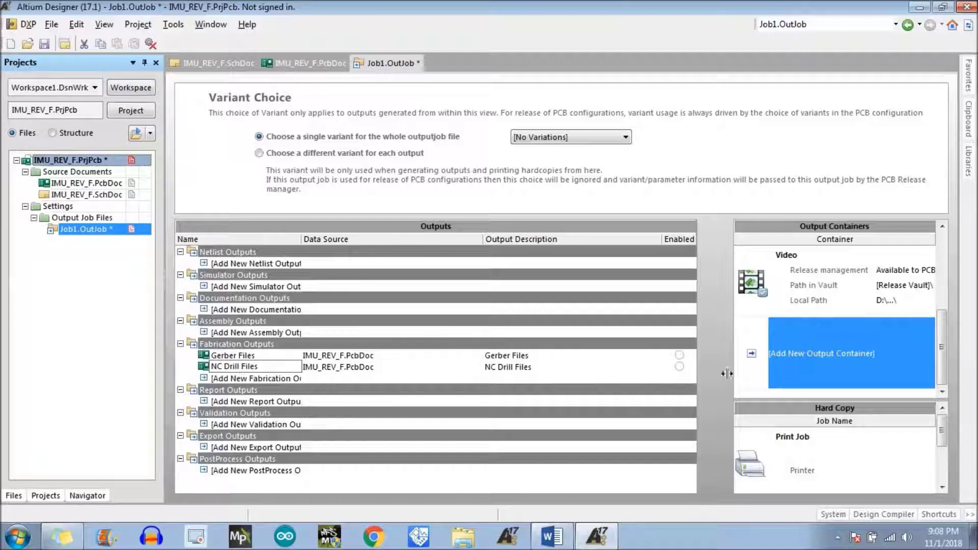
click(753, 352)
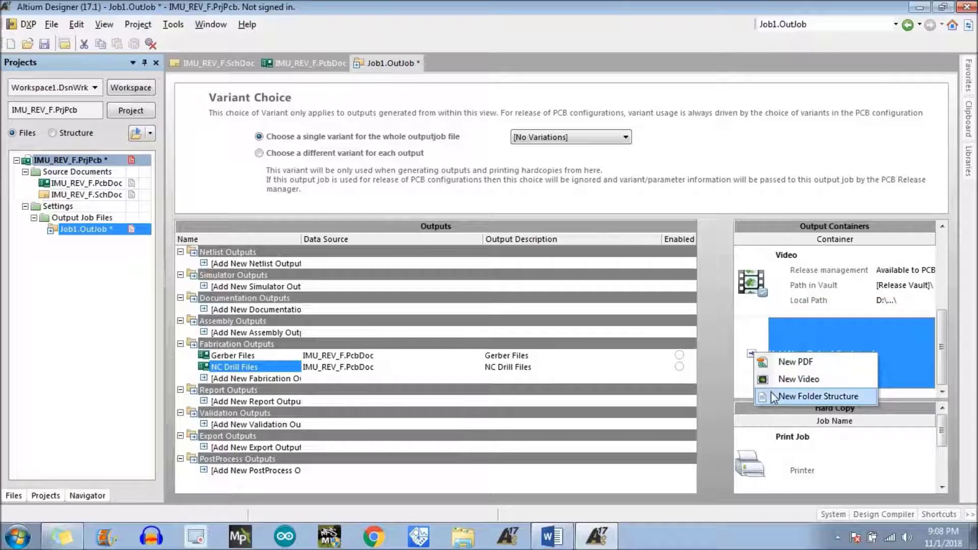
Add a New Folder Structure output container and keep its default name.
click(772, 395)
click(751, 353)
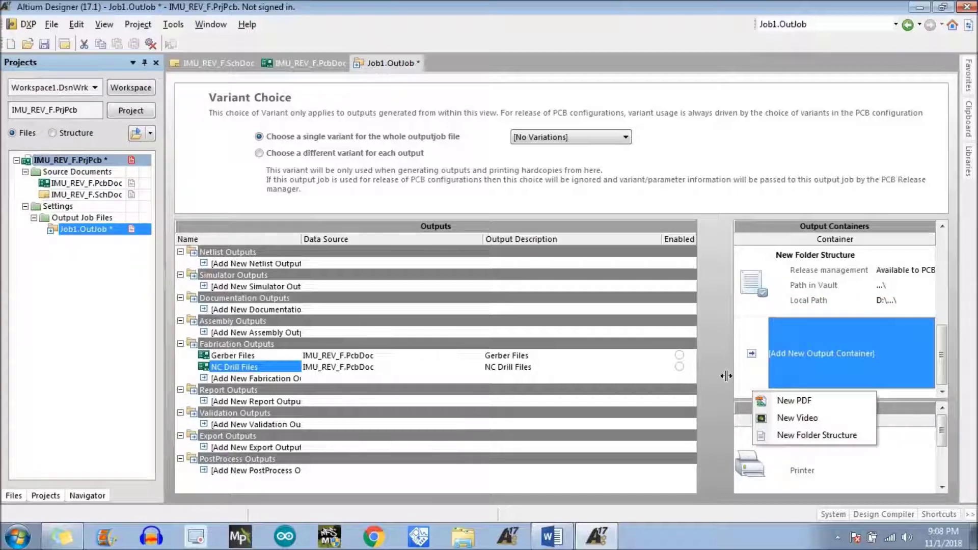
click(812, 271)
click(811, 272)
key(Return)
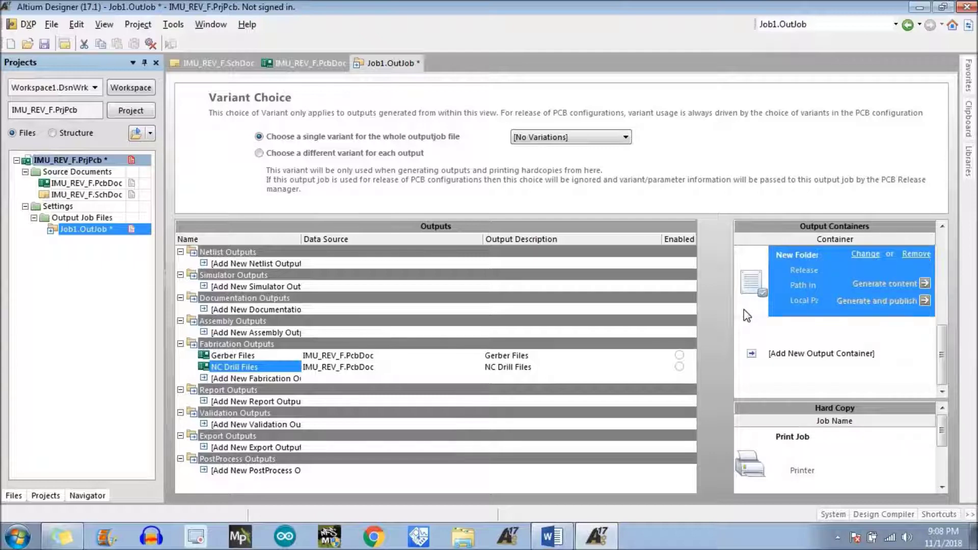
Link both outputs to the new folder, then unlink them again and select Gerber Files.
click(678, 355)
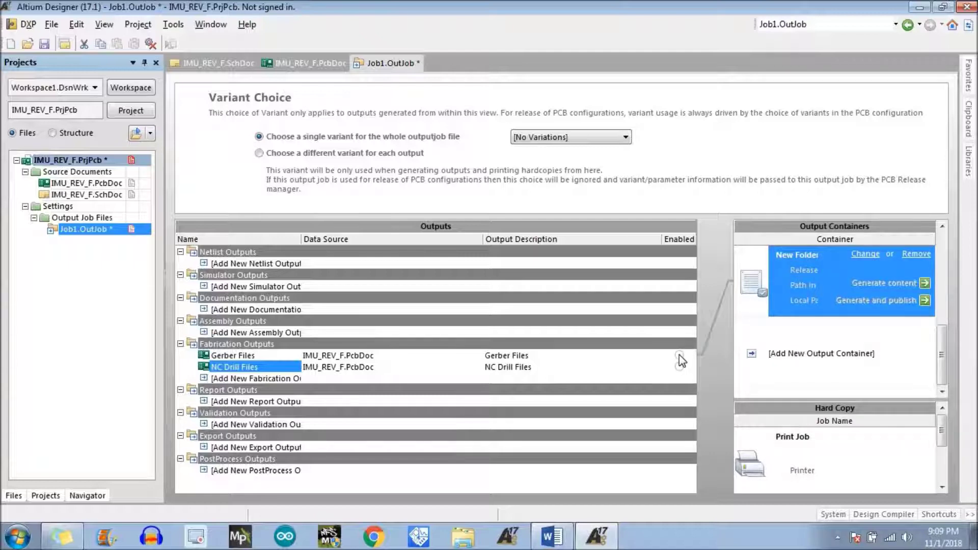
click(679, 367)
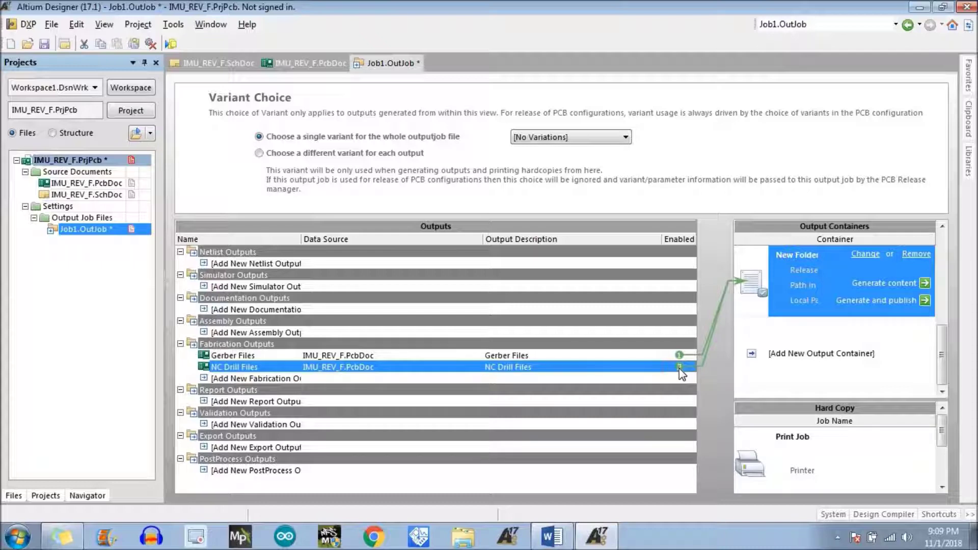
click(678, 355)
click(679, 366)
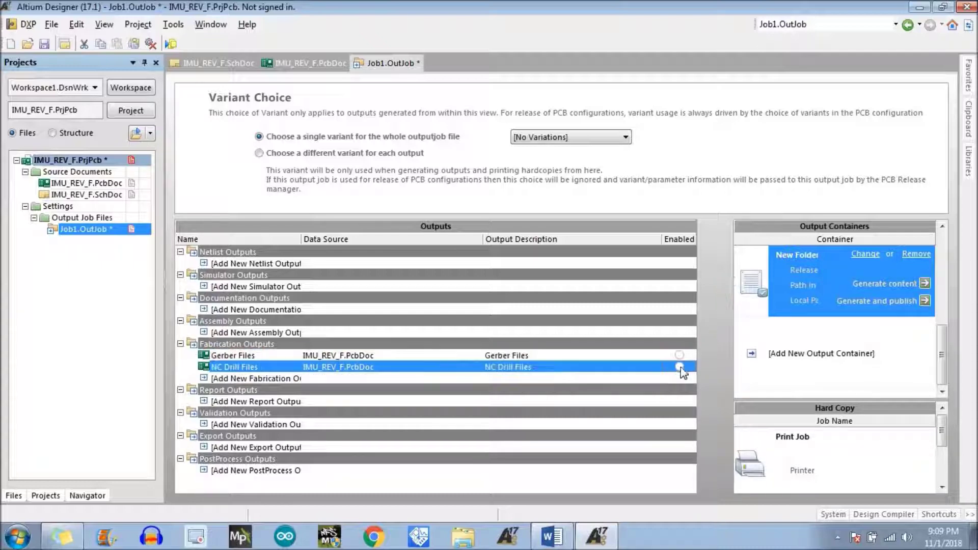
click(263, 356)
click(240, 366)
click(237, 356)
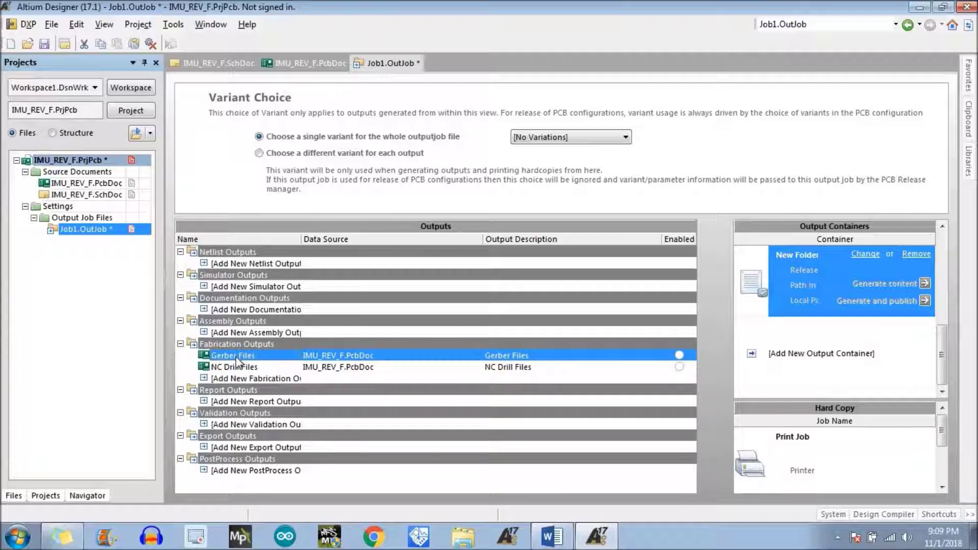
right_click(236, 358)
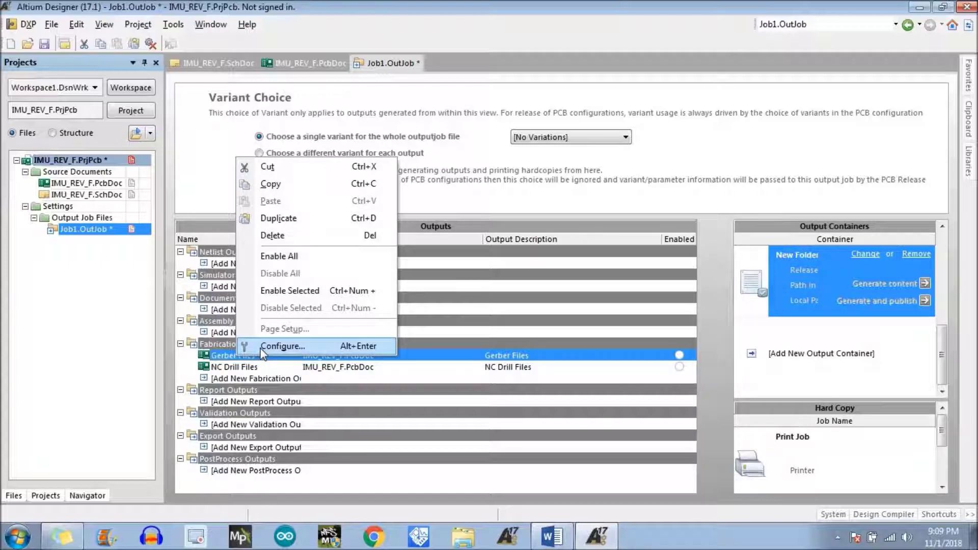
Set the Gerber Files output to Millimeters, 4:4, view its Layers tab, then return to Word.
click(275, 347)
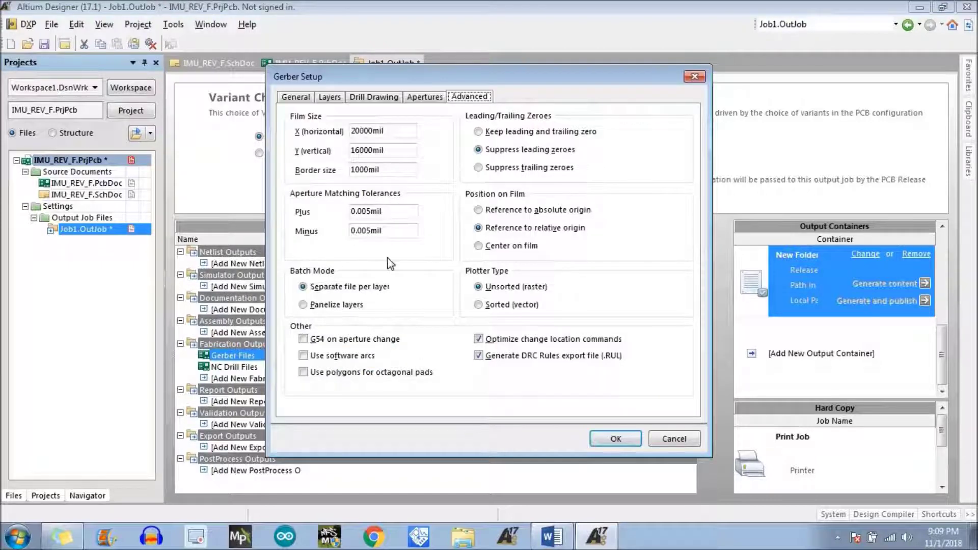
click(296, 98)
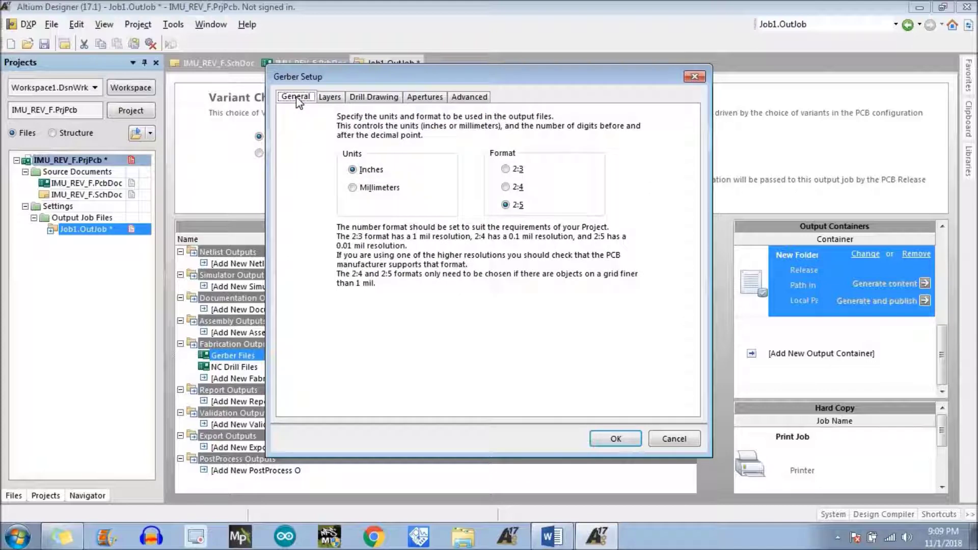
click(355, 189)
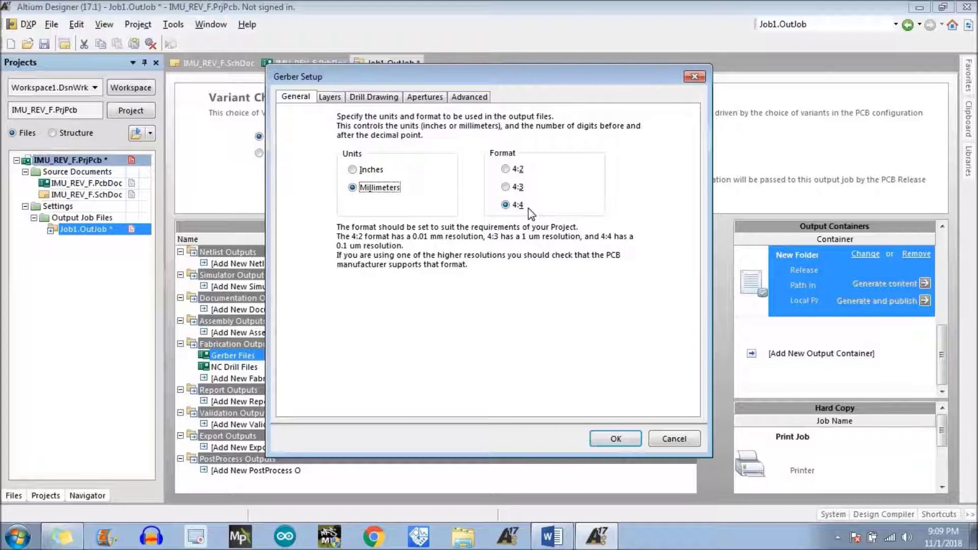
click(328, 99)
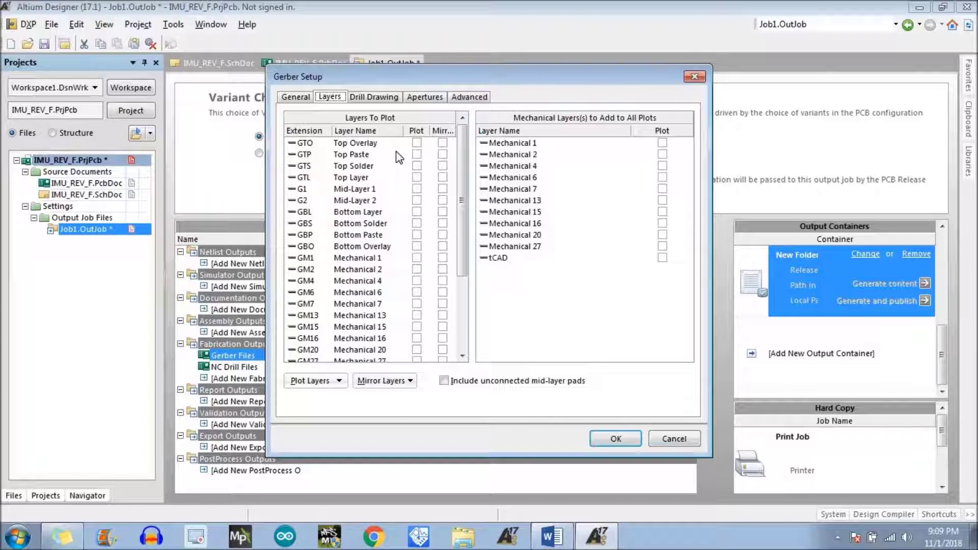
click(551, 536)
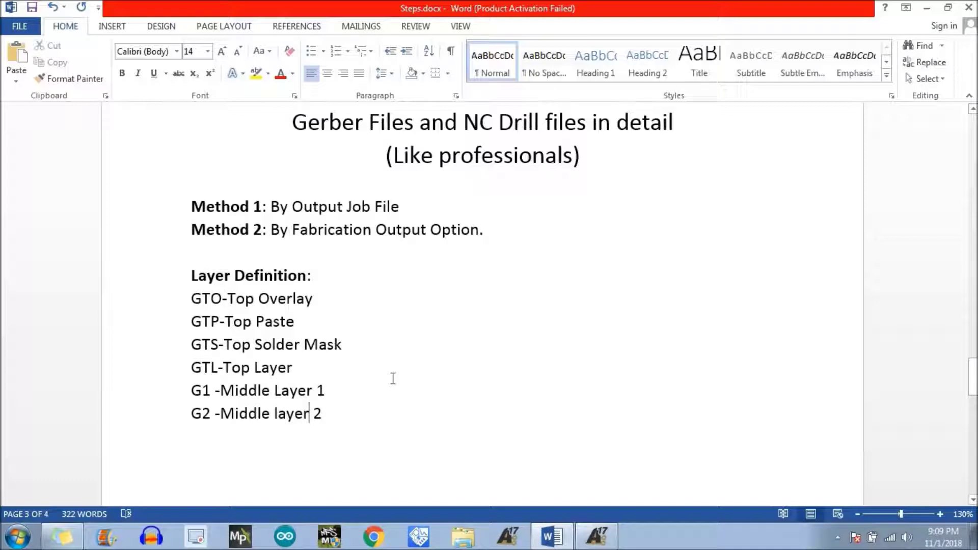
drag(196, 298, 290, 304)
drag(192, 320, 294, 324)
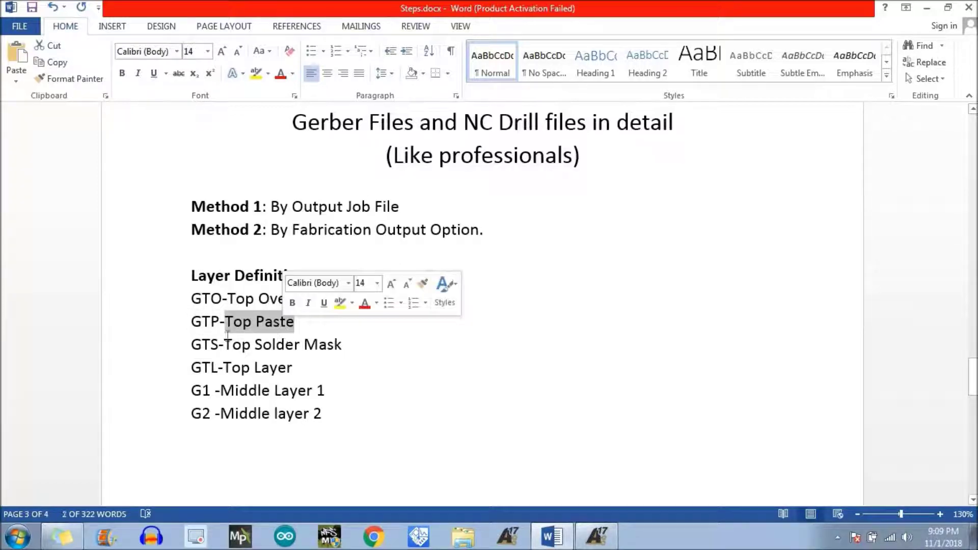
click(193, 345)
drag(206, 348, 249, 345)
drag(323, 350, 341, 346)
drag(224, 367, 289, 370)
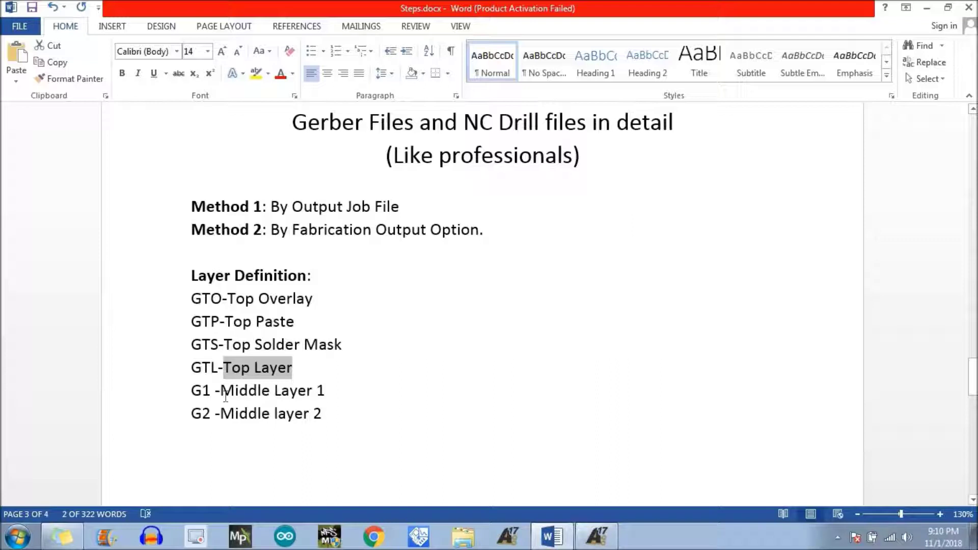
drag(223, 393, 331, 417)
click(332, 415)
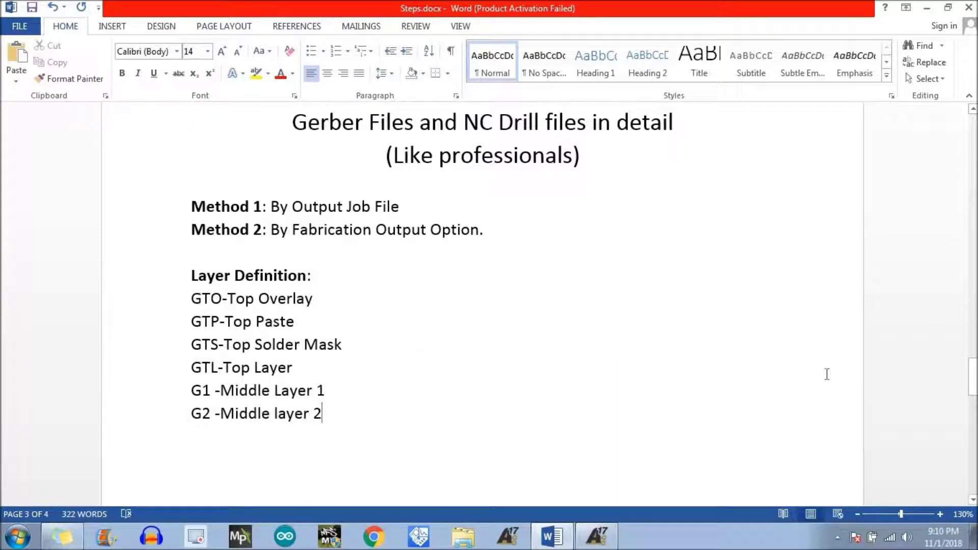
drag(972, 377, 972, 418)
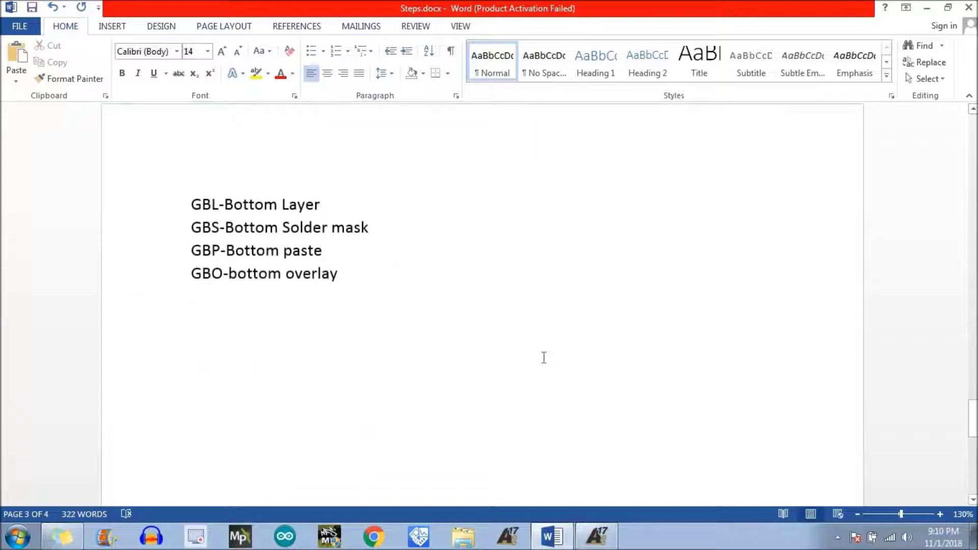
drag(224, 200, 317, 198)
drag(225, 227, 368, 228)
drag(225, 249, 275, 279)
click(275, 282)
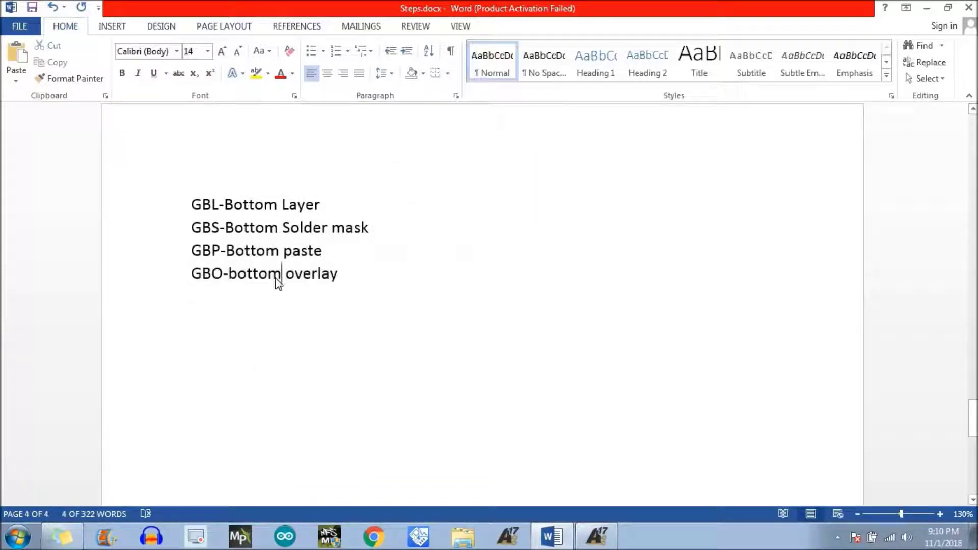
key(End)
drag(973, 418, 972, 379)
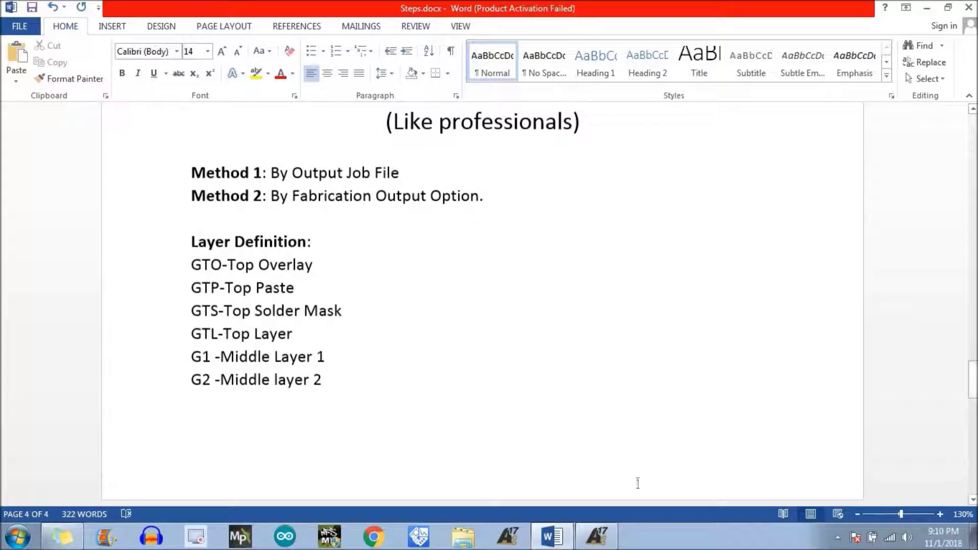
click(596, 536)
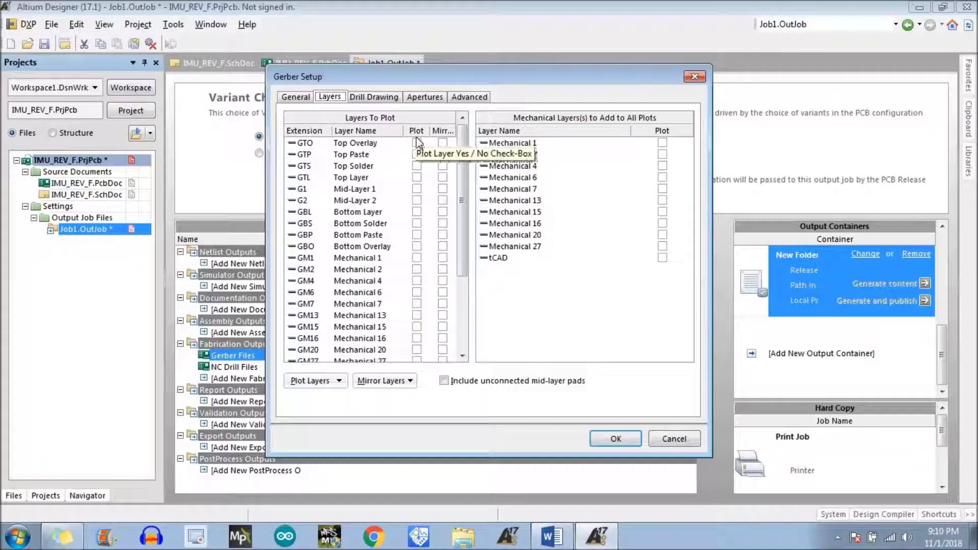
Tick Plot for Top Overlay through Bottom Overlay, including Mid-Layers 1 and 2.
click(417, 143)
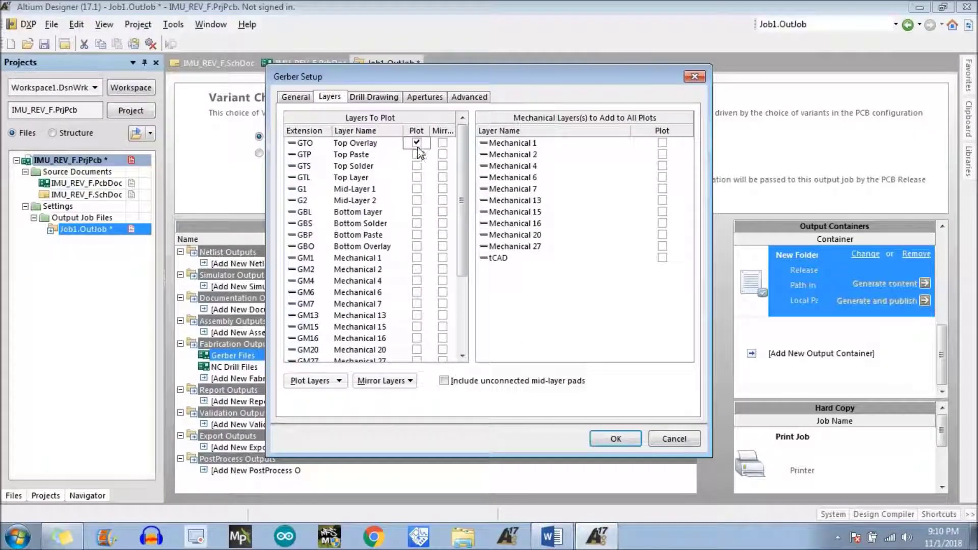
click(417, 154)
click(417, 166)
click(416, 177)
click(417, 188)
click(416, 200)
click(417, 212)
click(416, 223)
click(417, 234)
click(417, 246)
mouse_move(461, 261)
mouse_down()
mouse_move(460, 279)
mouse_move(462, 249)
mouse_up()
Review the Drill Drawing, Apertures and Advanced tabs, then accept the Gerber setup.
click(374, 96)
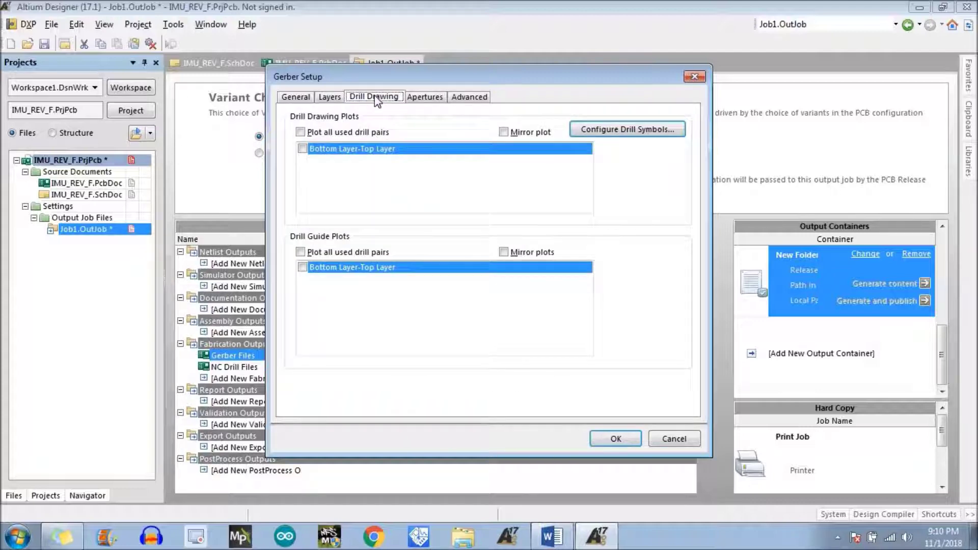
click(425, 97)
click(462, 98)
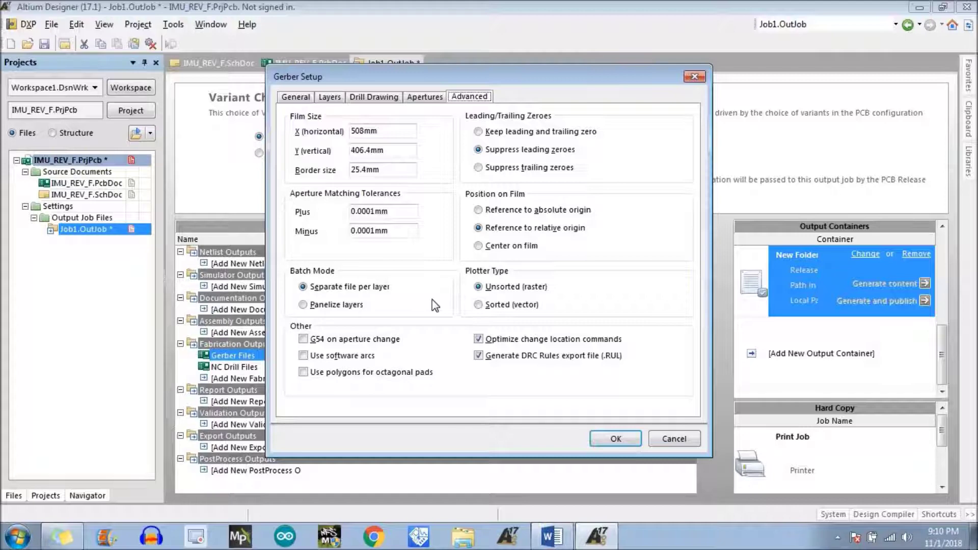
click(330, 97)
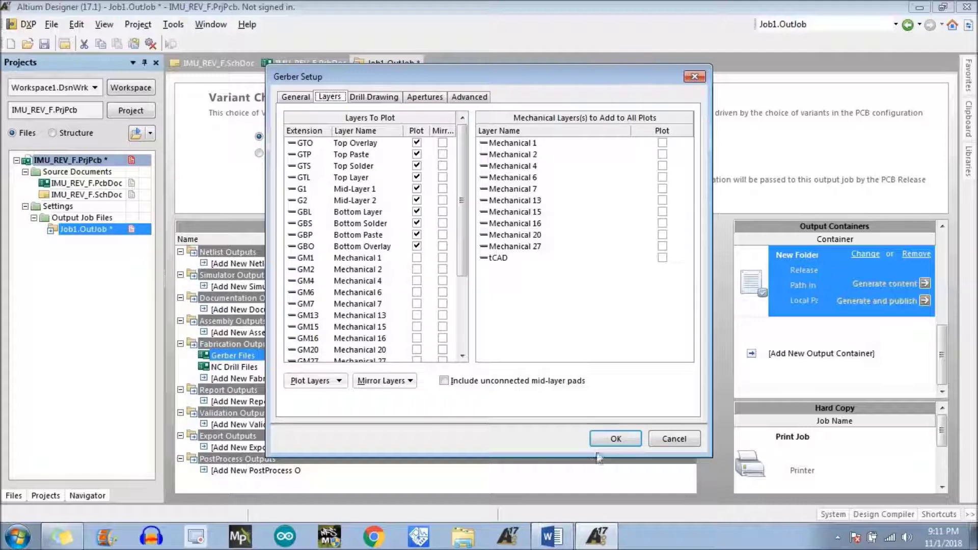
click(614, 438)
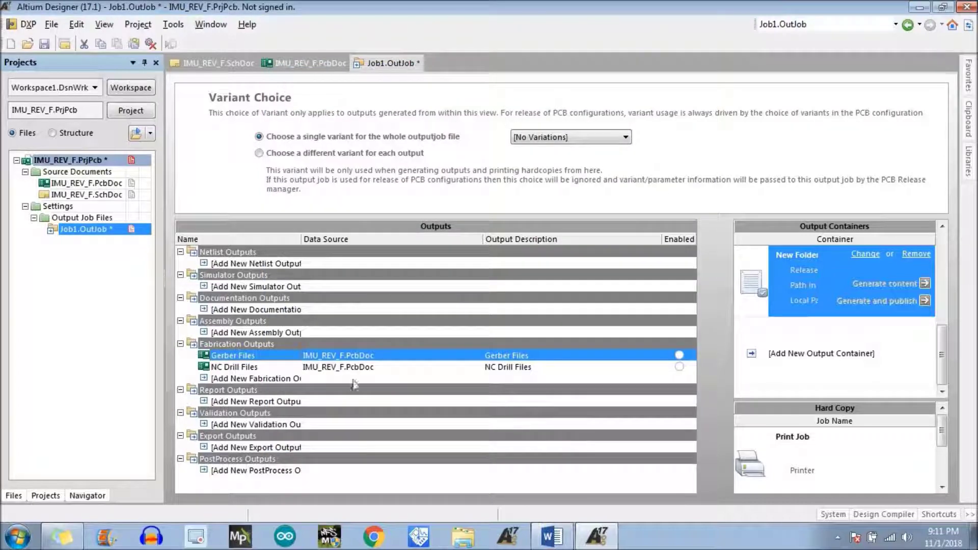
Configure NC Drill Files: Millimeters, 4:4, separate plated and non-plated drill files, then accept.
click(237, 367)
right_click(236, 367)
click(254, 359)
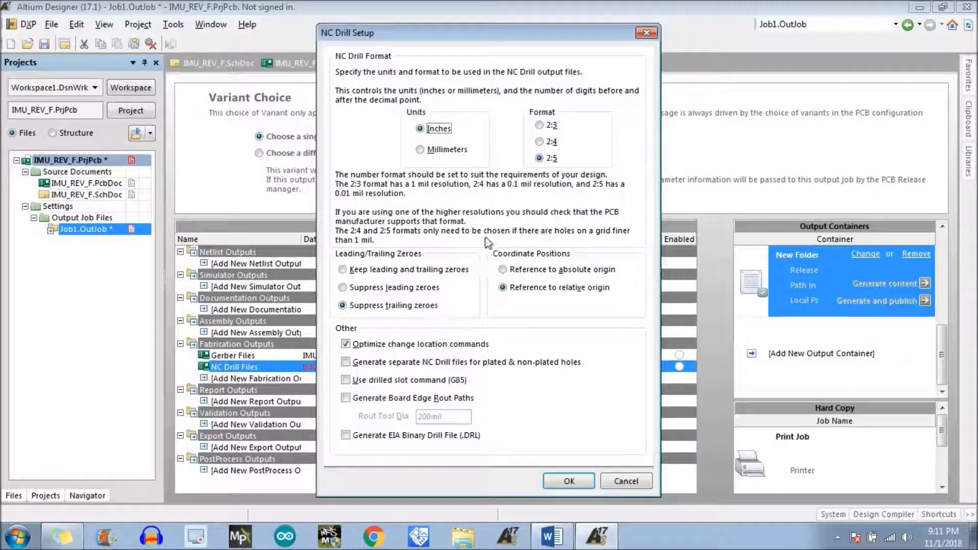
click(420, 150)
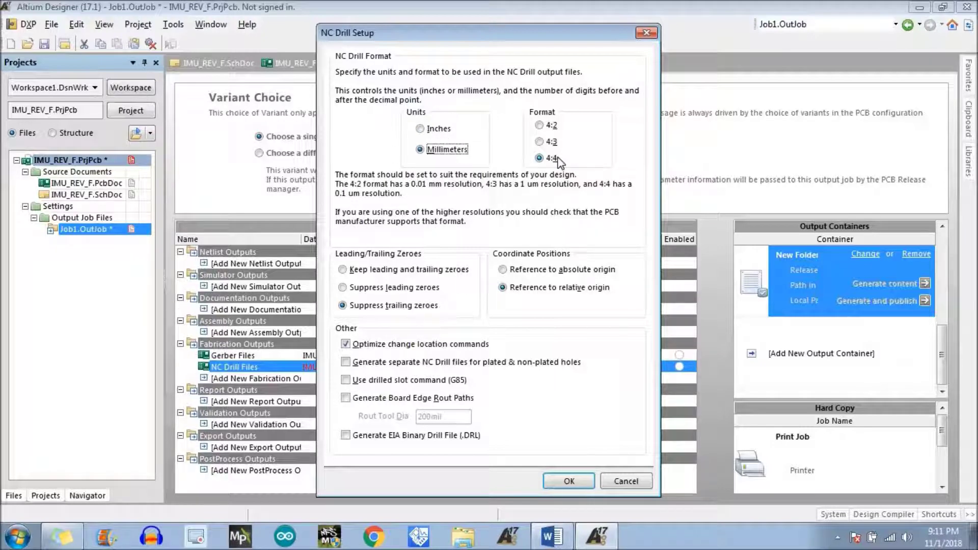
click(346, 362)
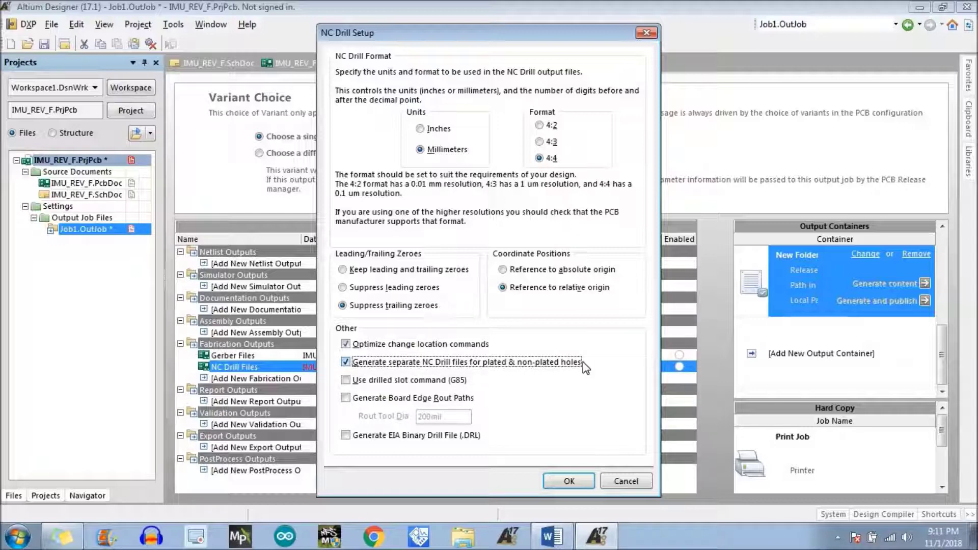
click(565, 481)
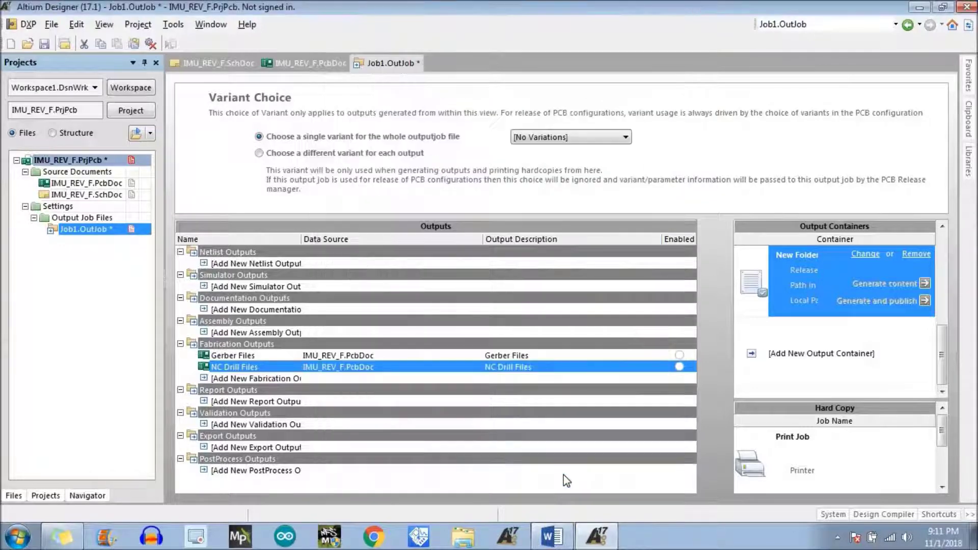
Link Gerber Files and NC Drill Files to the output folder and generate the content.
click(680, 356)
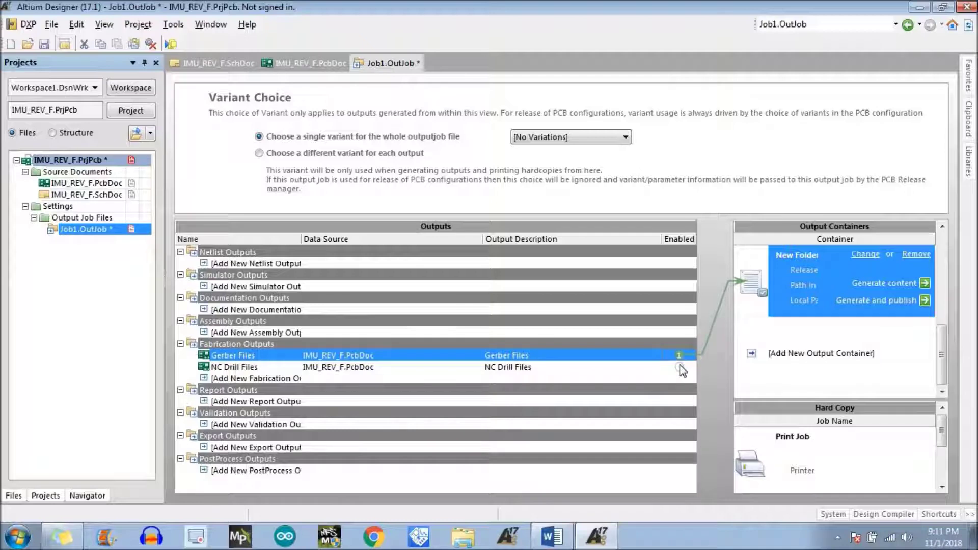
click(679, 366)
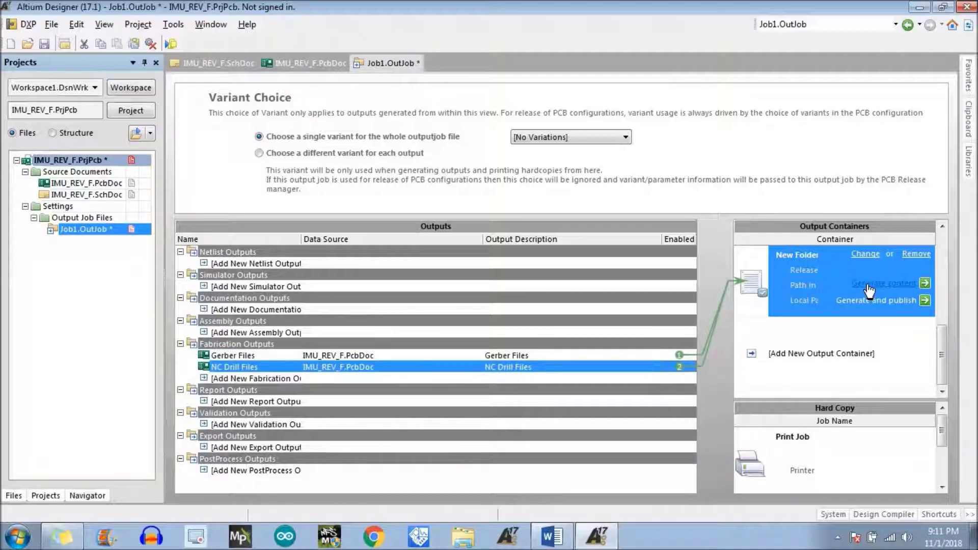
click(884, 285)
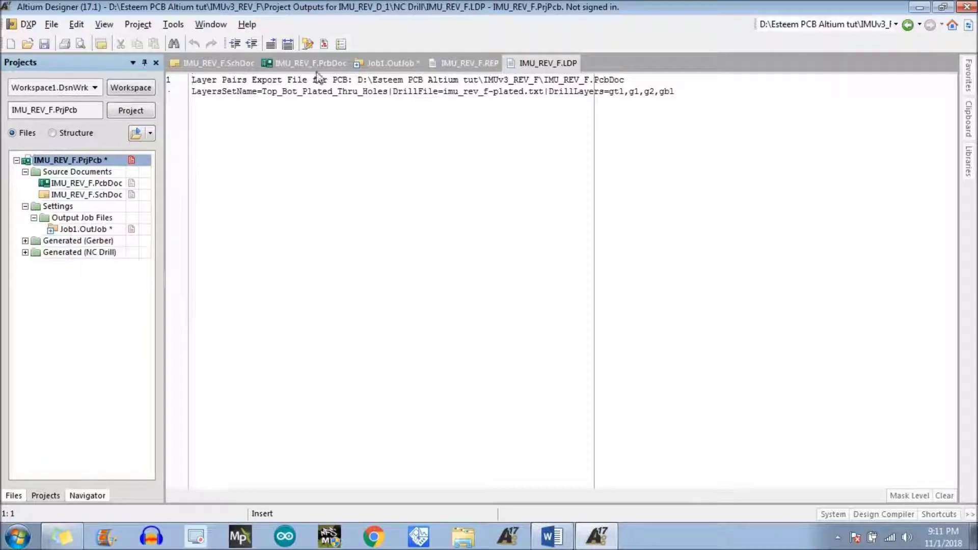
Open the generated IMU_REV_F.REP Gerber report, then open a File Explorer window.
click(408, 66)
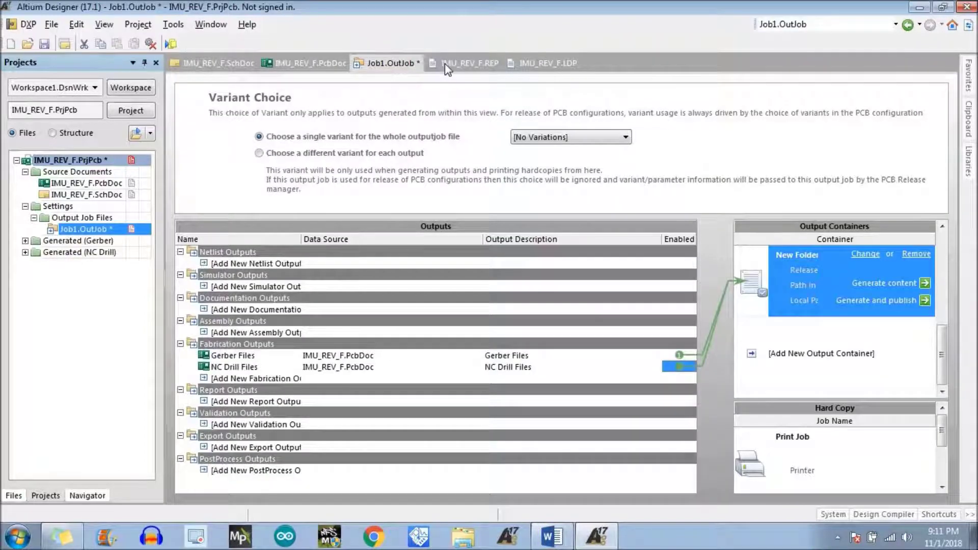
click(445, 63)
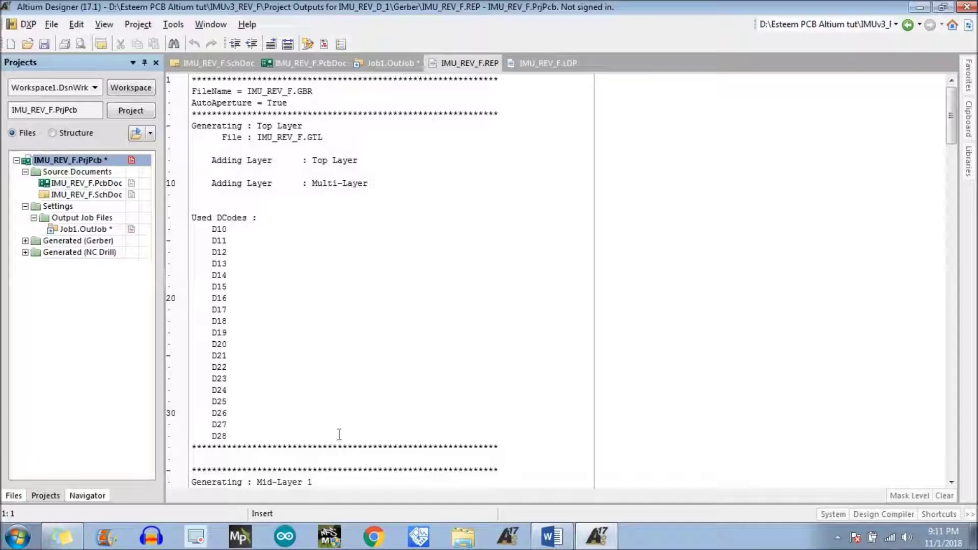
click(462, 535)
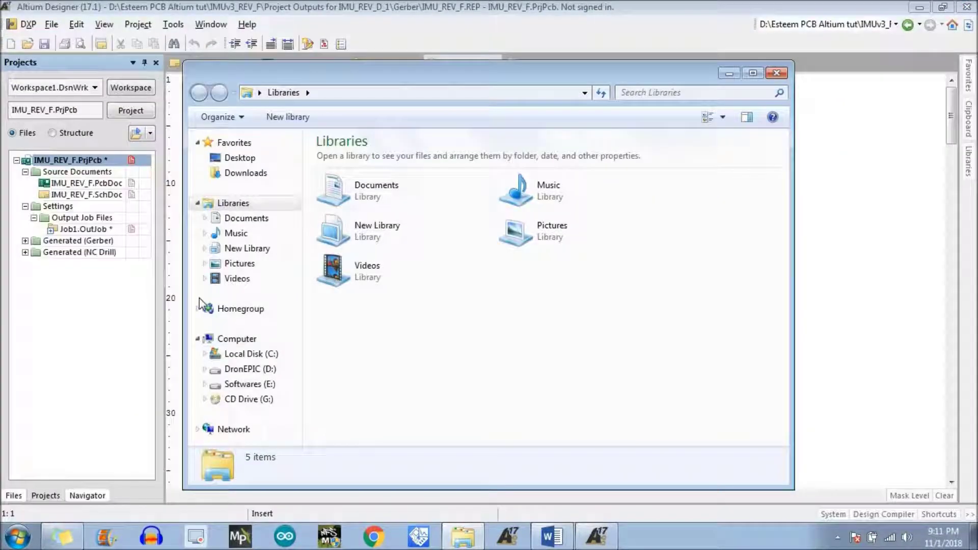
Browse D: to the IMUv3_REV_F project outputs Gerber folder and select all generated files.
double_click(437, 76)
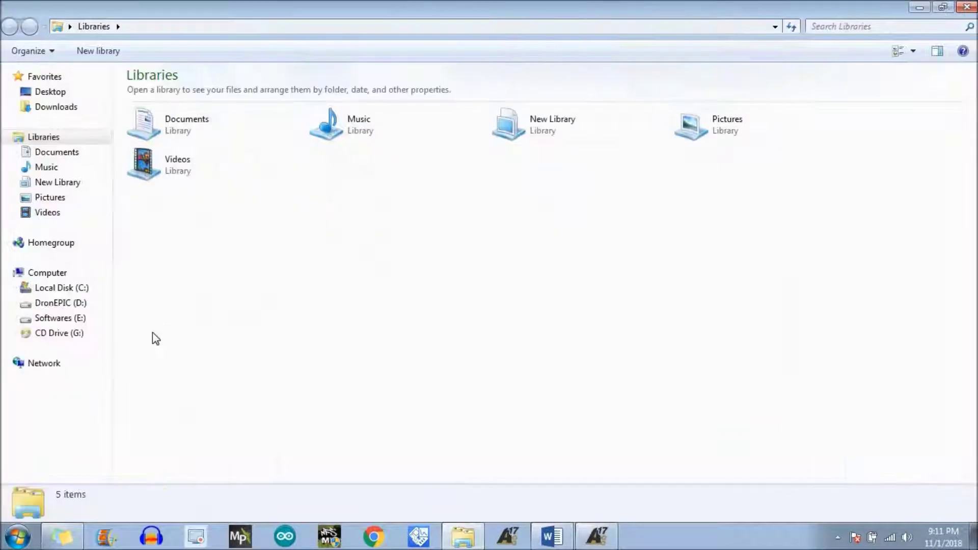
click(71, 303)
click(315, 126)
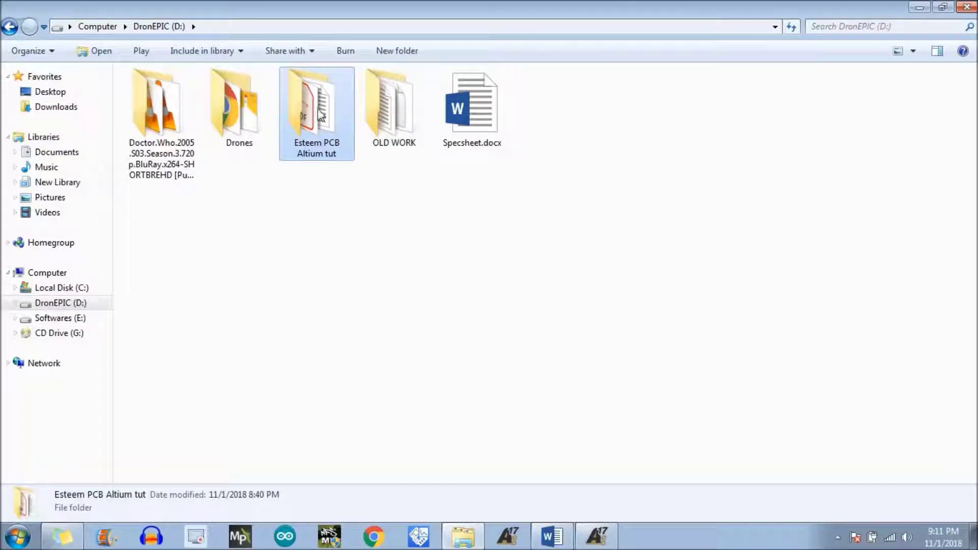
double_click(319, 113)
double_click(243, 114)
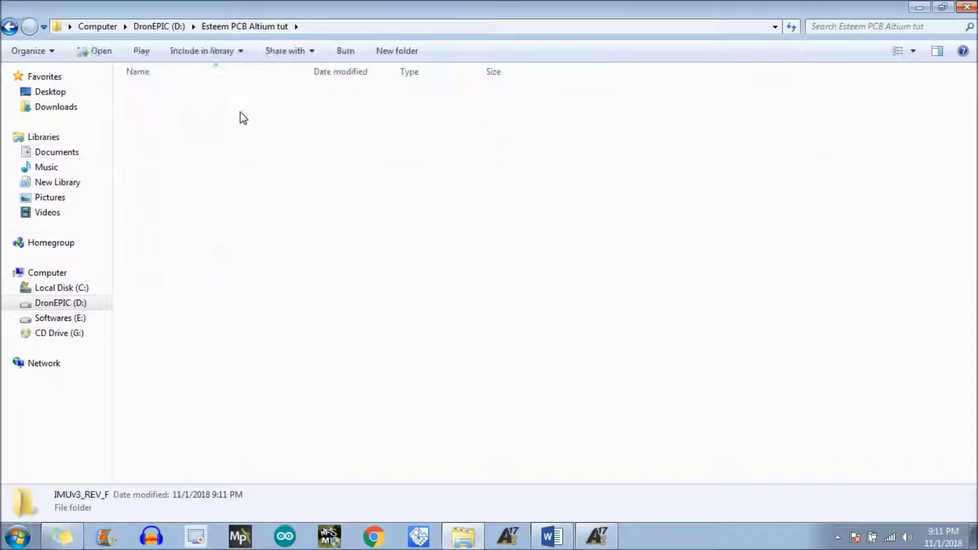
double_click(212, 156)
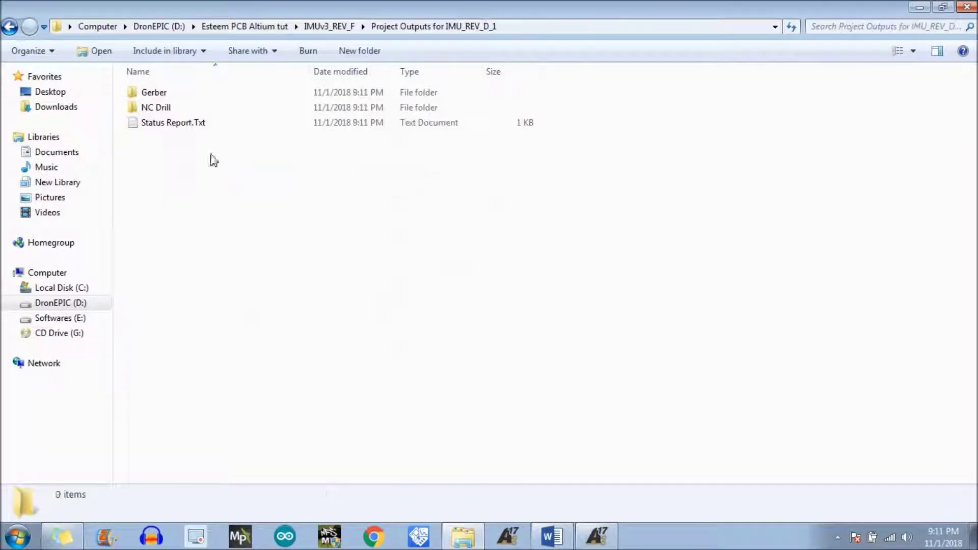
double_click(174, 90)
drag(218, 430, 140, 55)
Check the NC Drill output folder, then bring the Altium PCB layout back.
click(7, 27)
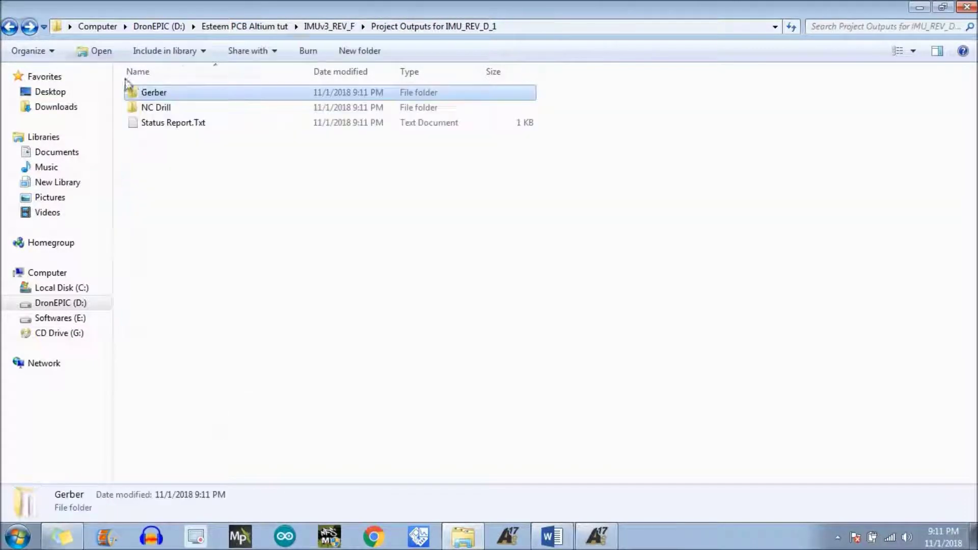
double_click(140, 103)
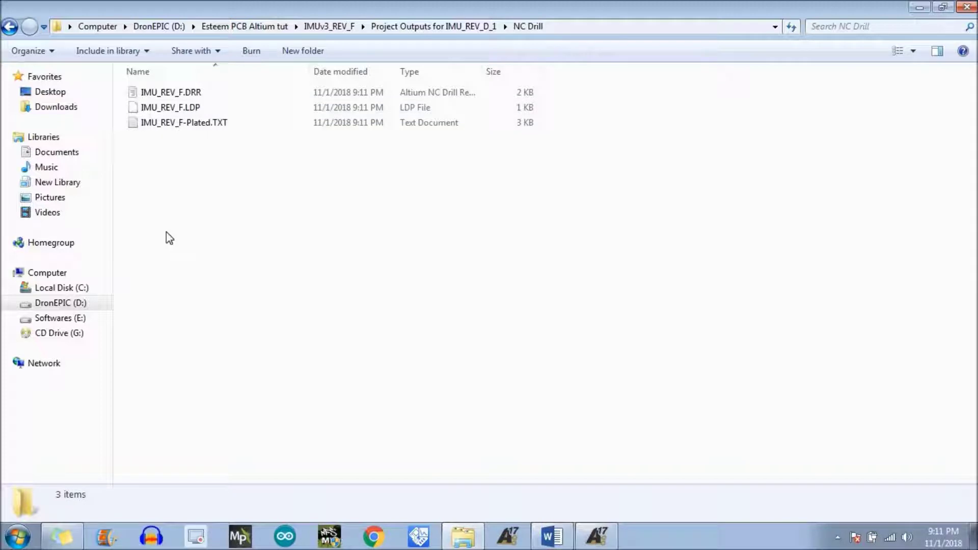
click(9, 27)
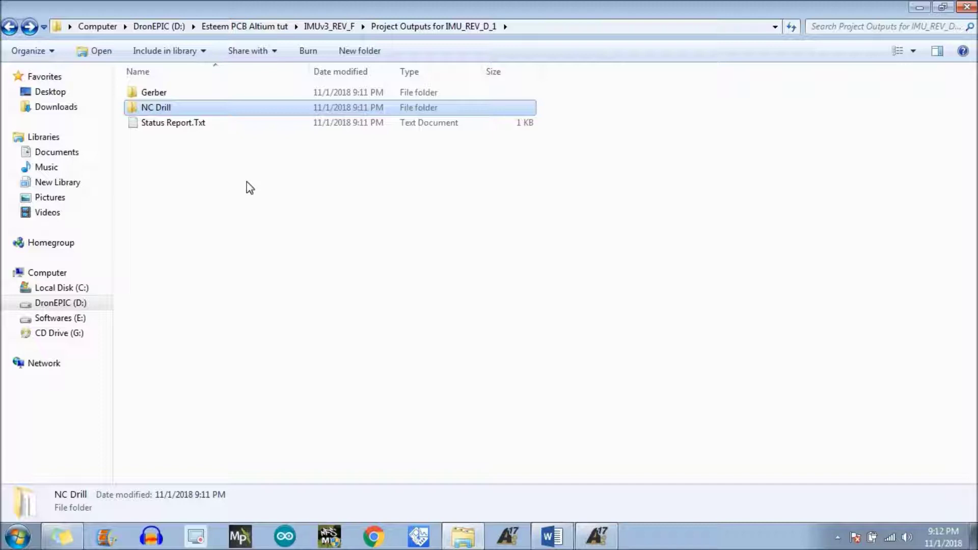
click(246, 182)
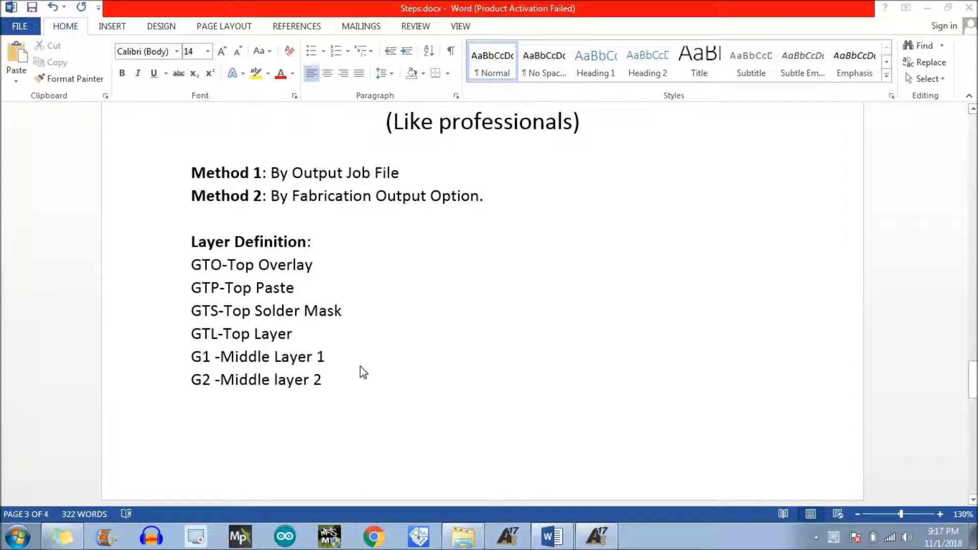
click(597, 537)
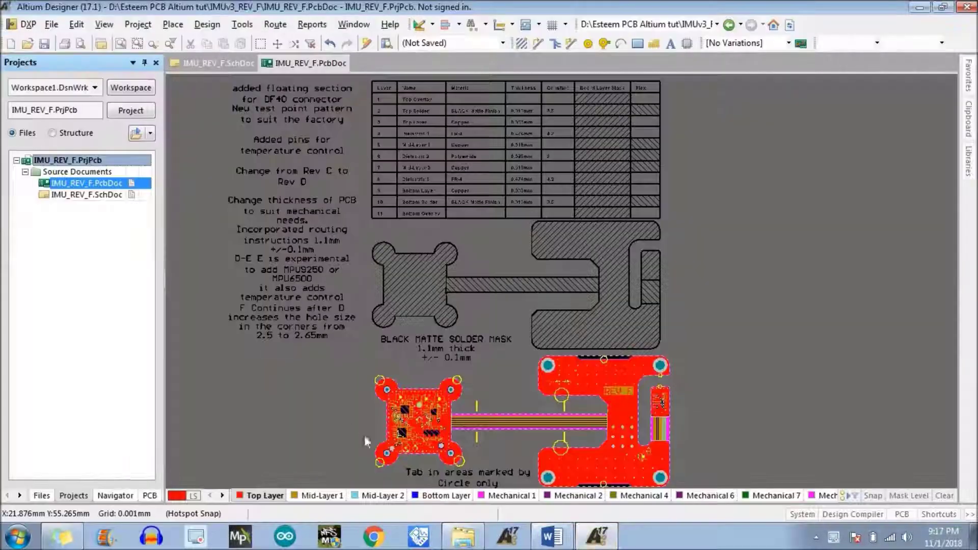
Open Fabrication Outputs > Gerber Files from the PCB and set millimetres in 4:4 format.
click(48, 27)
mouse_move(80, 322)
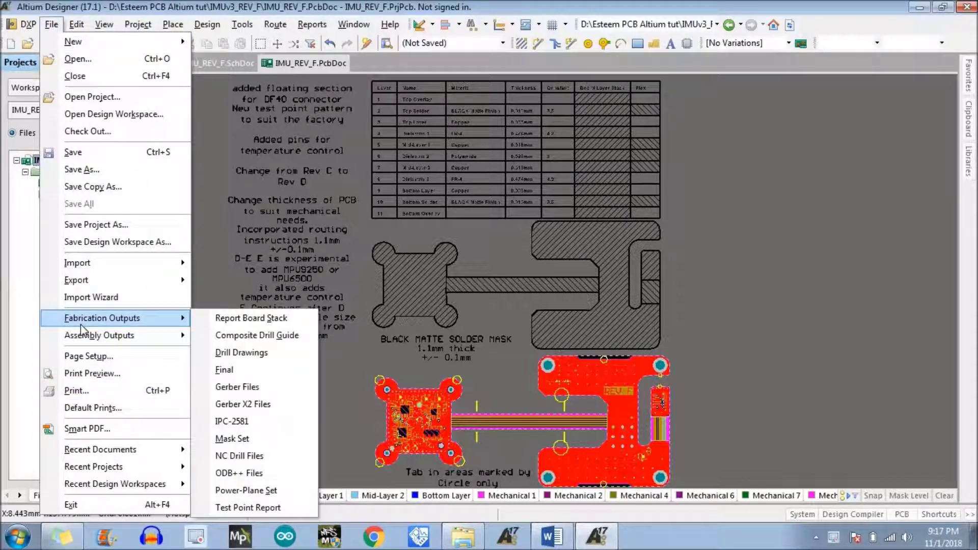
click(233, 388)
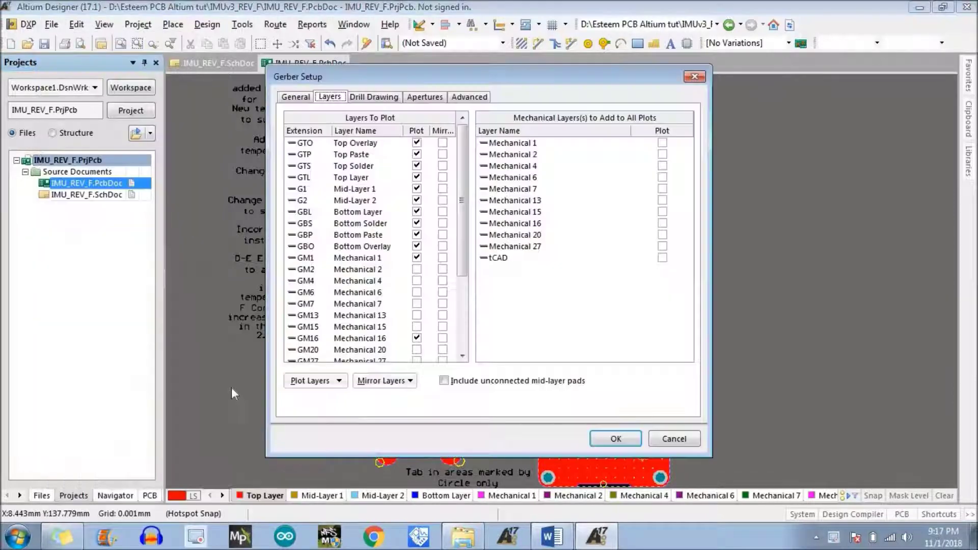
click(299, 102)
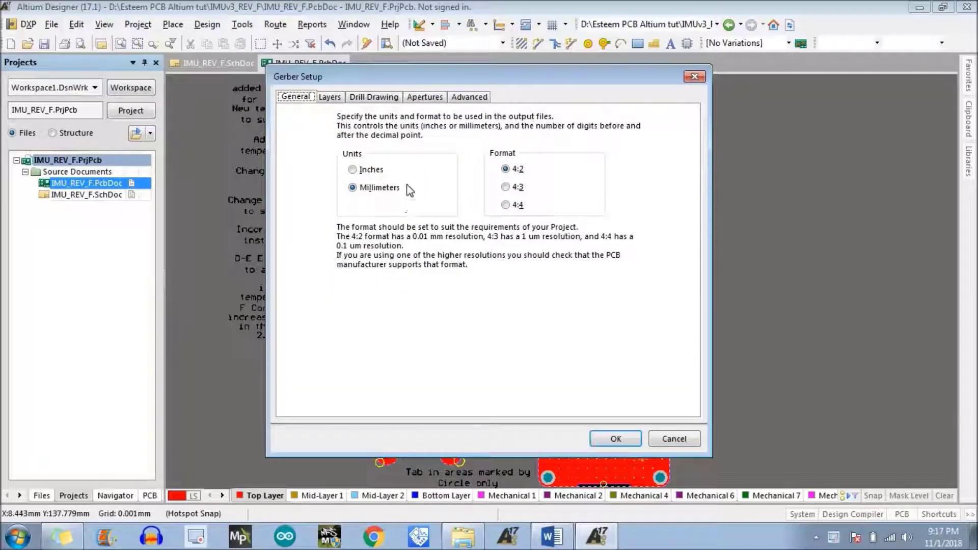
click(506, 205)
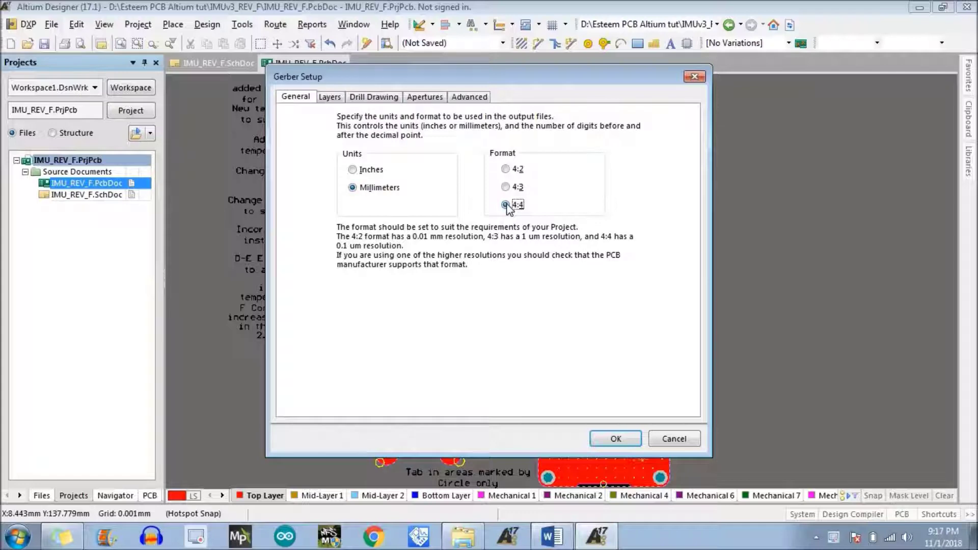
Exclude Mechanical 1, Mechanical 16, Keep-Out, Top and Bottom Pad Master from the plot.
click(329, 100)
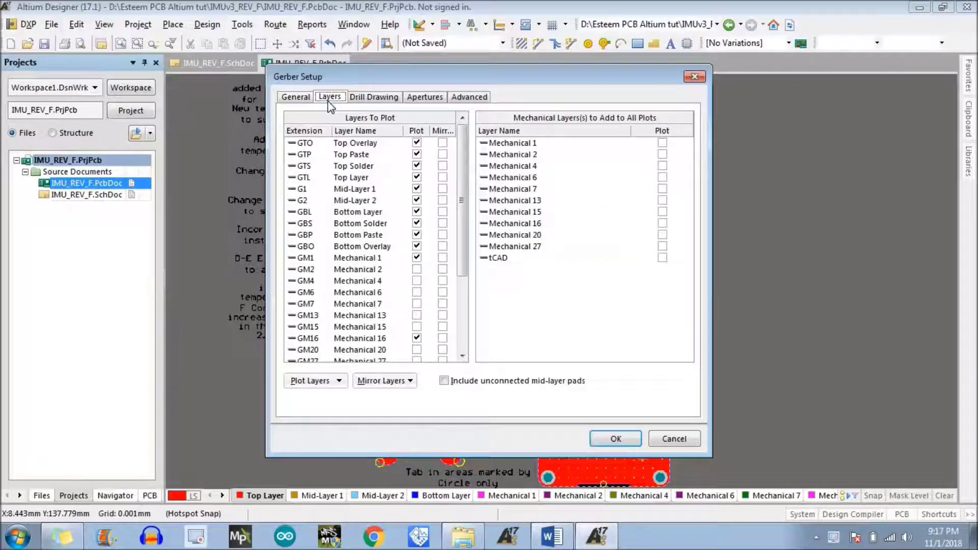
click(417, 338)
drag(463, 268, 464, 220)
scroll(448, 269, up, 1)
click(416, 257)
click(416, 303)
click(416, 315)
click(417, 327)
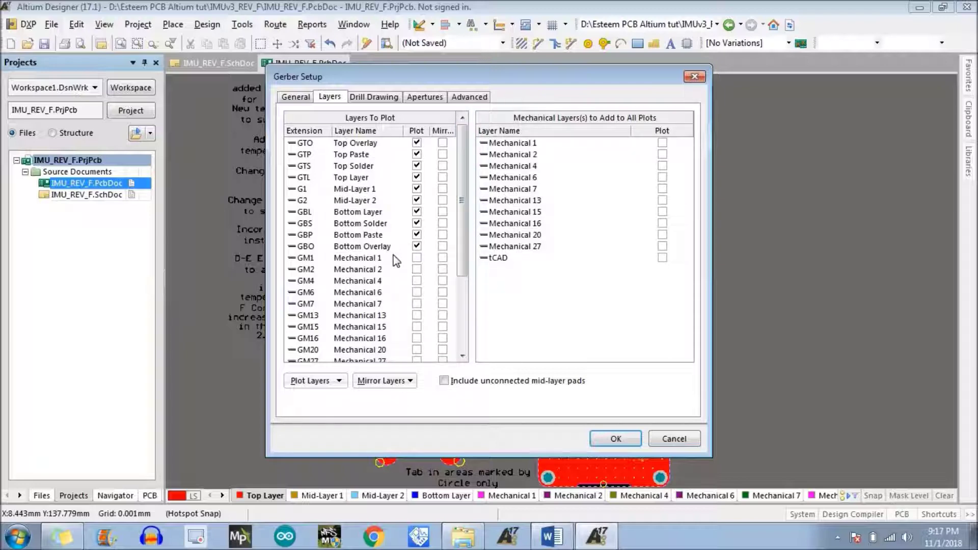
Review the Drill Drawing, Apertures and Advanced tabs, then accept to generate the Gerbers.
click(374, 97)
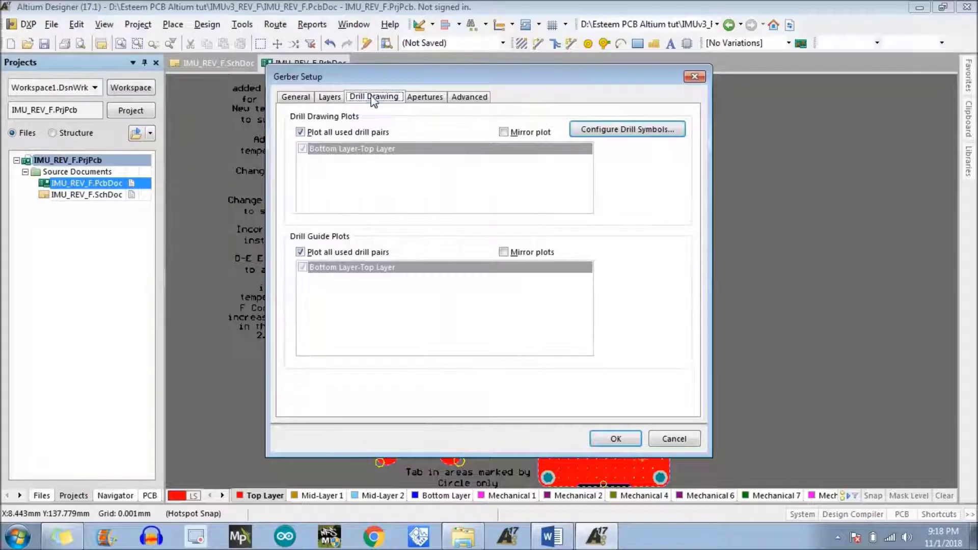
click(416, 100)
key(Right)
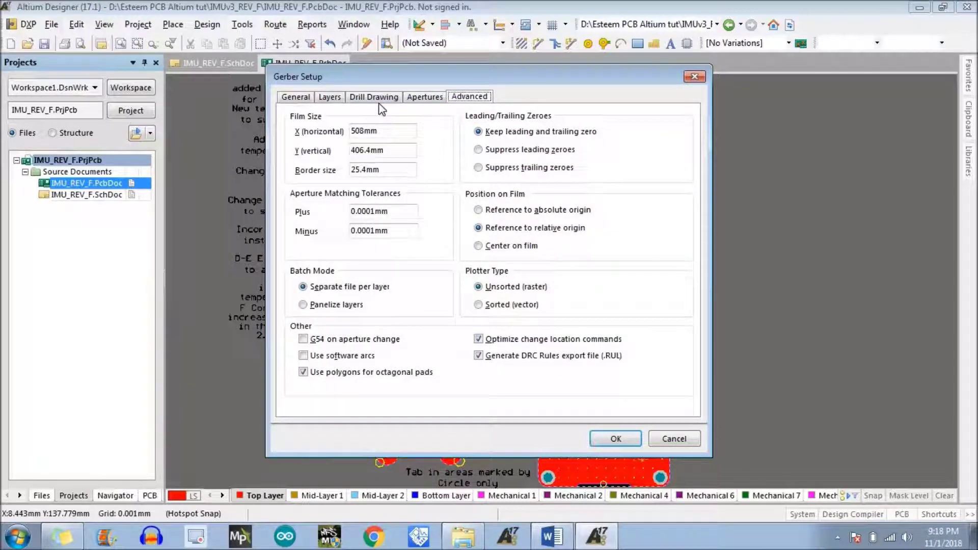
click(330, 97)
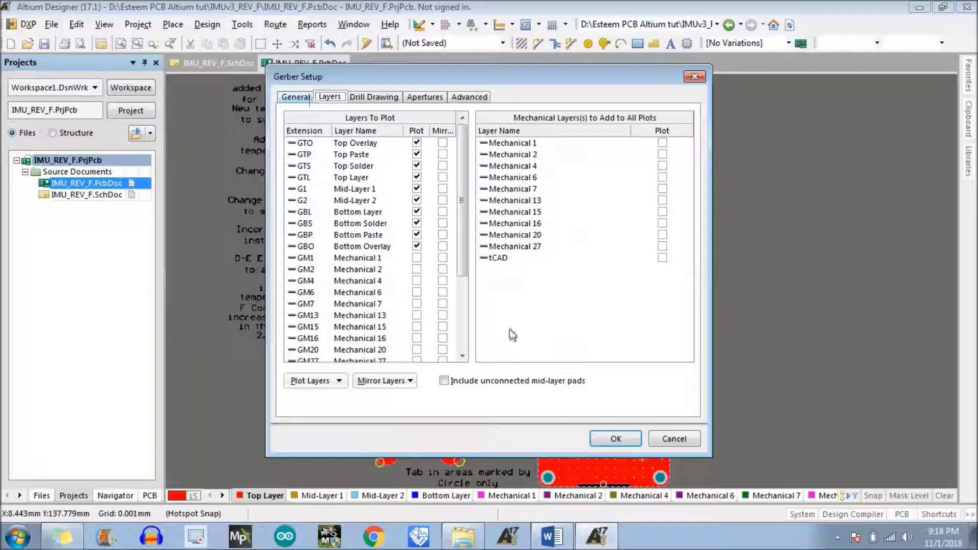
click(615, 439)
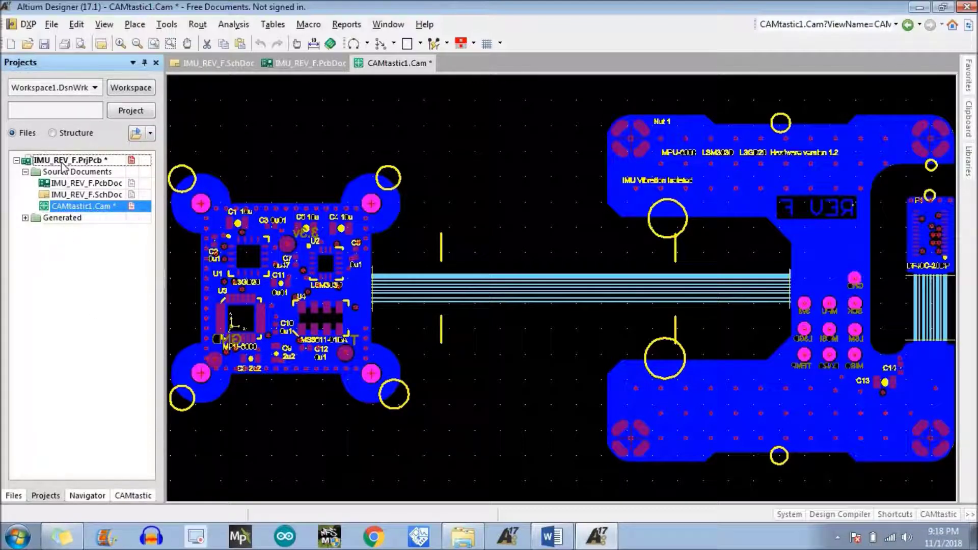
Leave the CAMtastic1 Gerber view and bring the IMU_REV_F.PcbDoc layout back on screen.
click(51, 24)
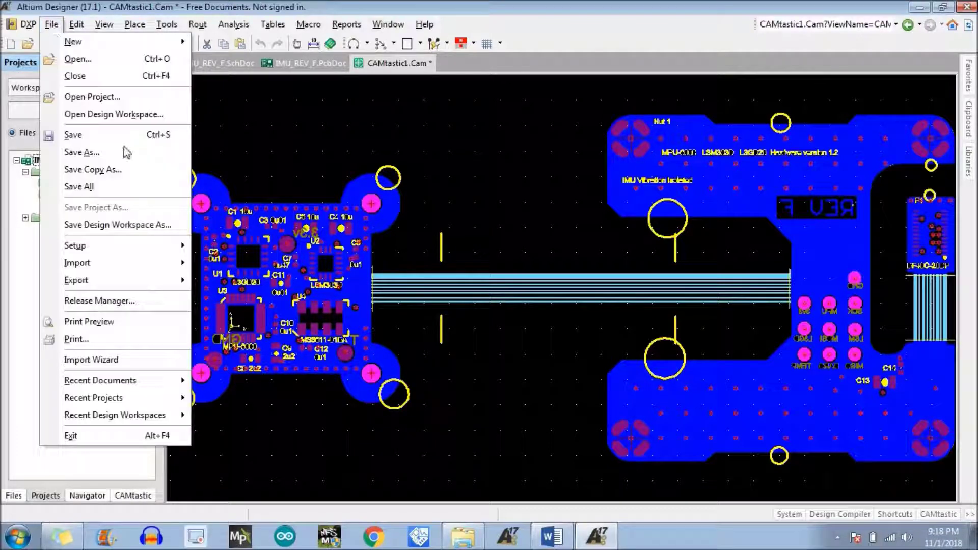
click(24, 328)
click(305, 60)
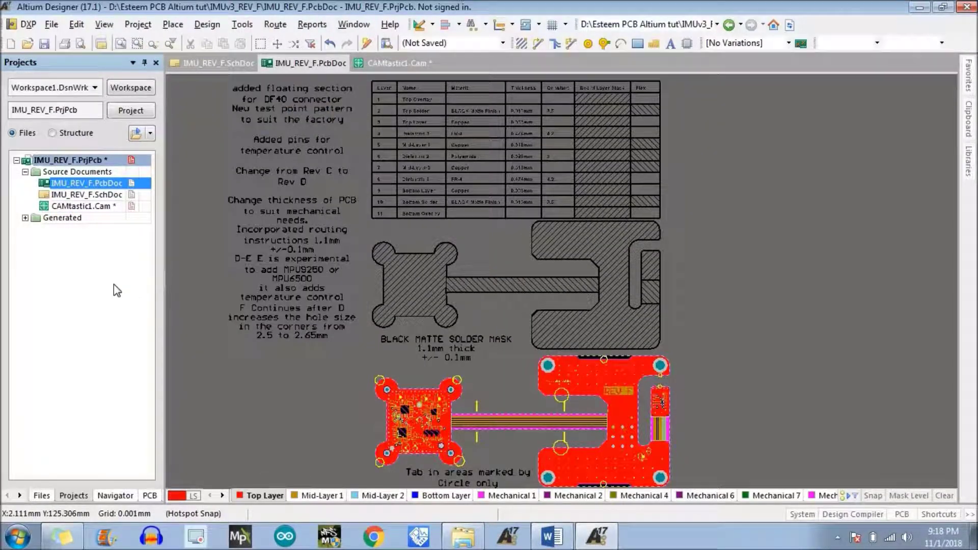
Output NC Drill files in 4:4 format with separate plated and non-plated hole files, accepting the drill import.
click(60, 25)
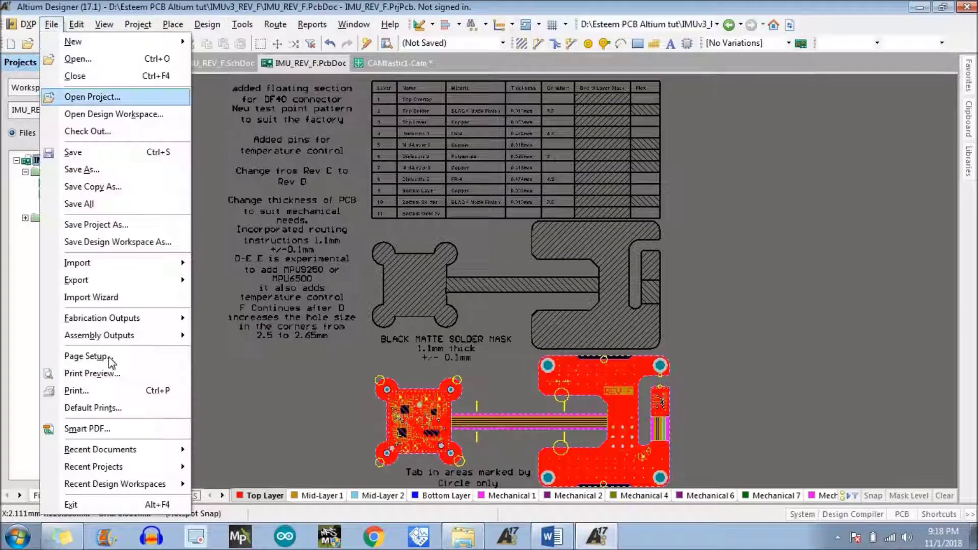
mouse_move(117, 319)
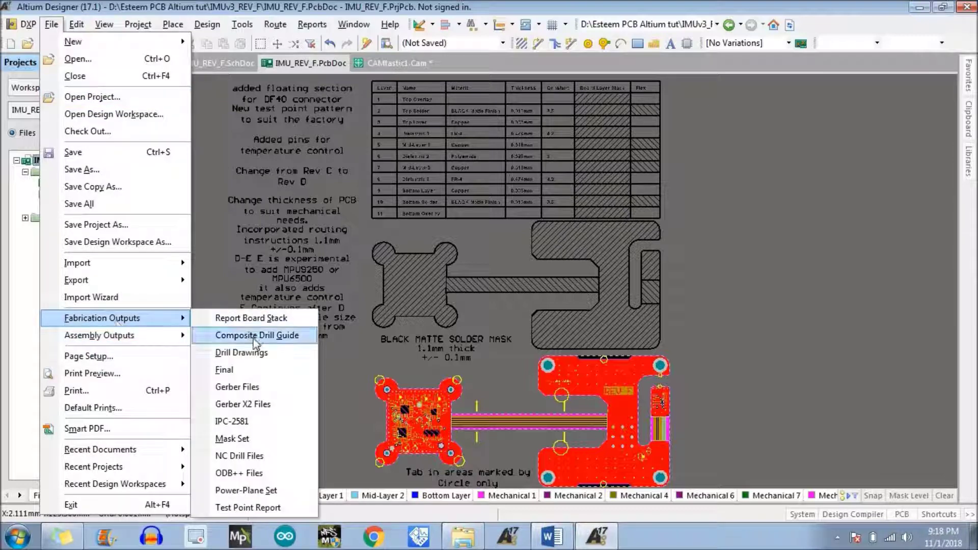
click(262, 452)
click(540, 157)
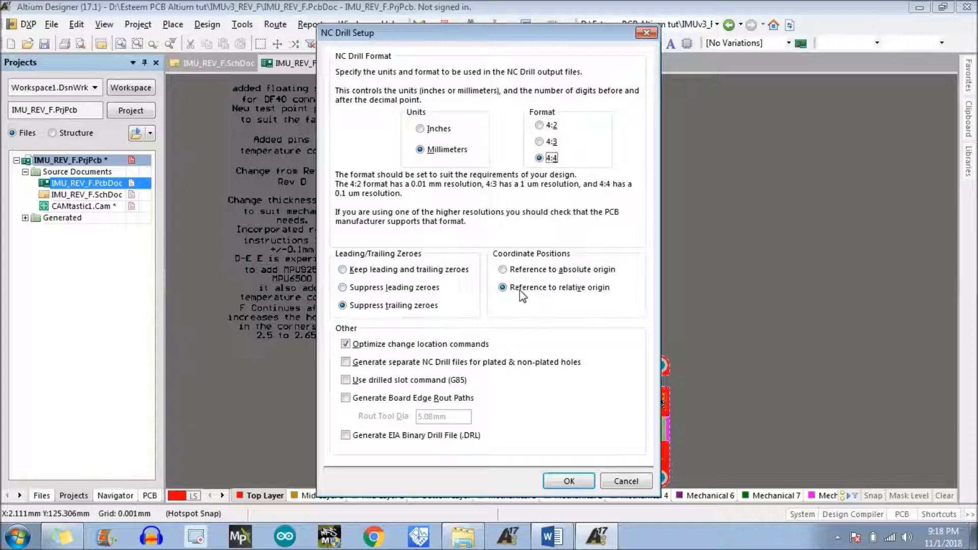
click(346, 362)
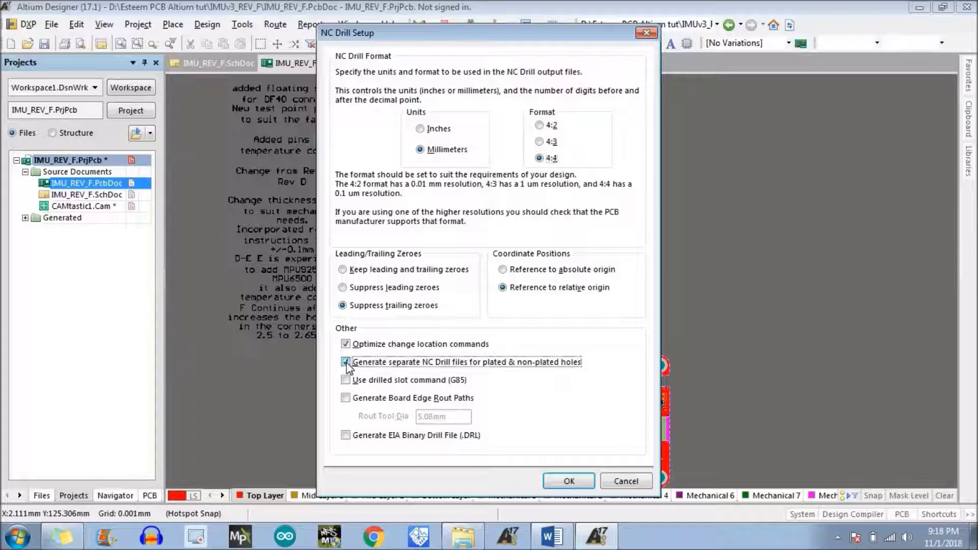
click(569, 481)
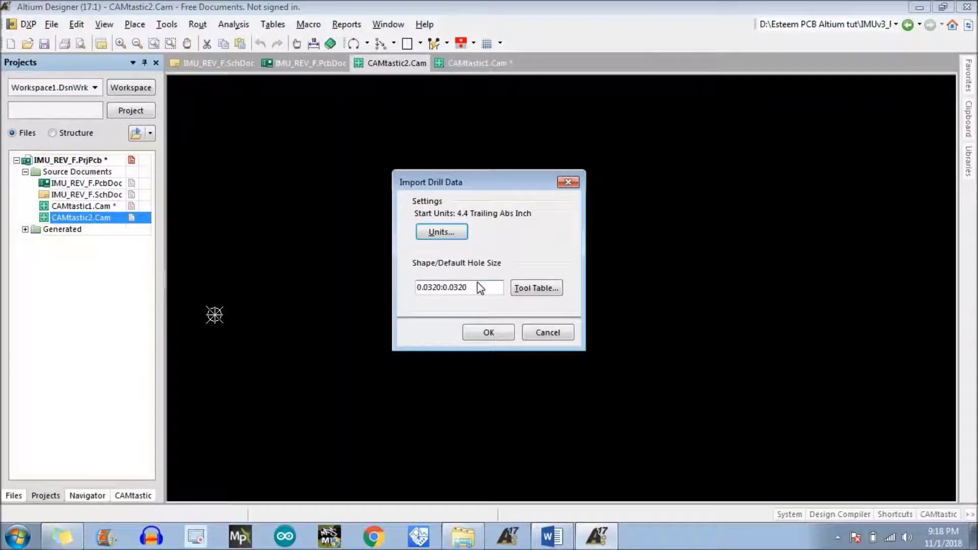
click(490, 333)
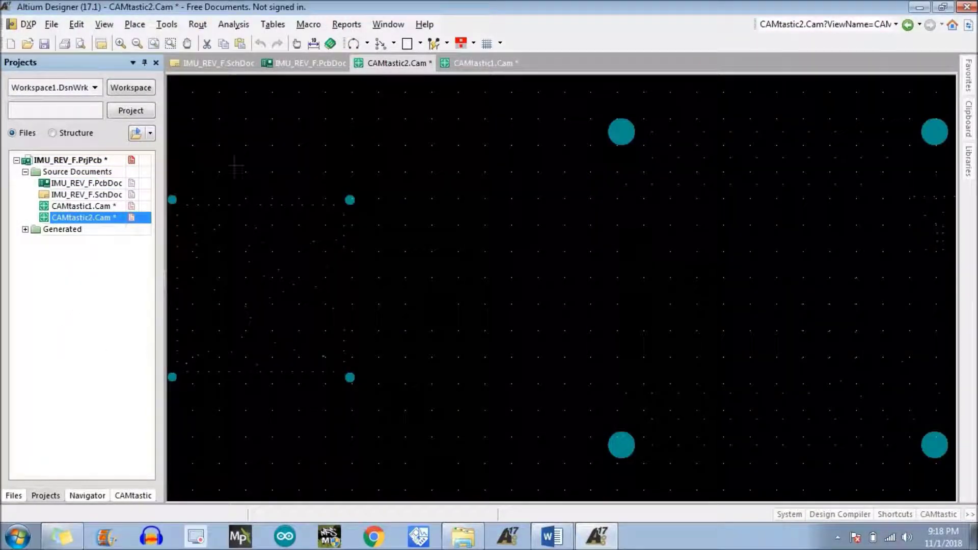
click(310, 63)
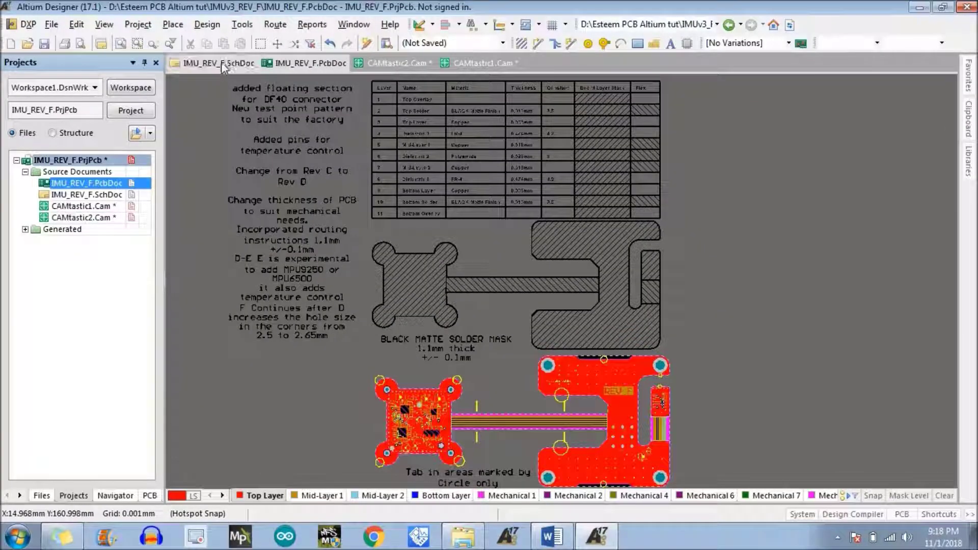
click(221, 62)
Open the Project Outputs for IMU_REV_D_1 folder in Explorer and select IMU_REV_F-Plated.TXT.
click(463, 536)
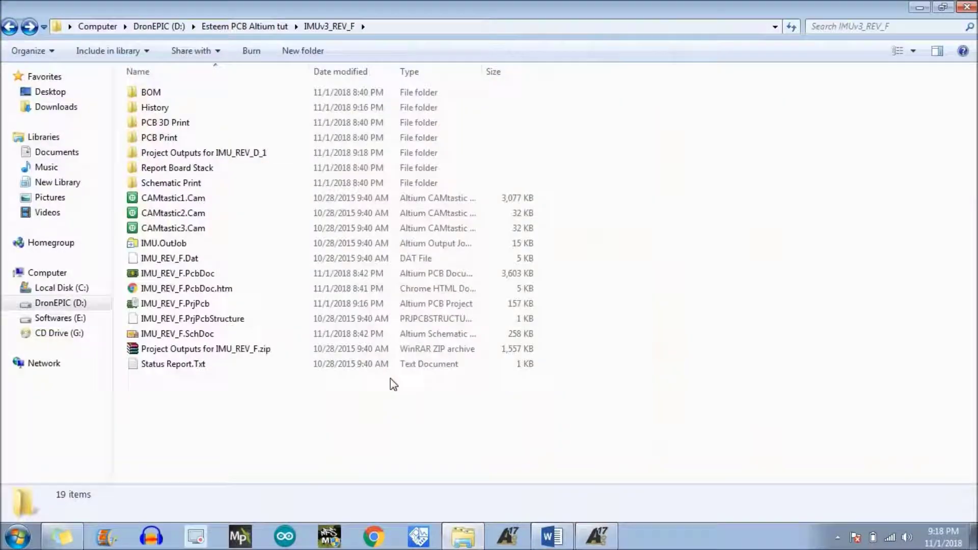
click(267, 162)
double_click(266, 154)
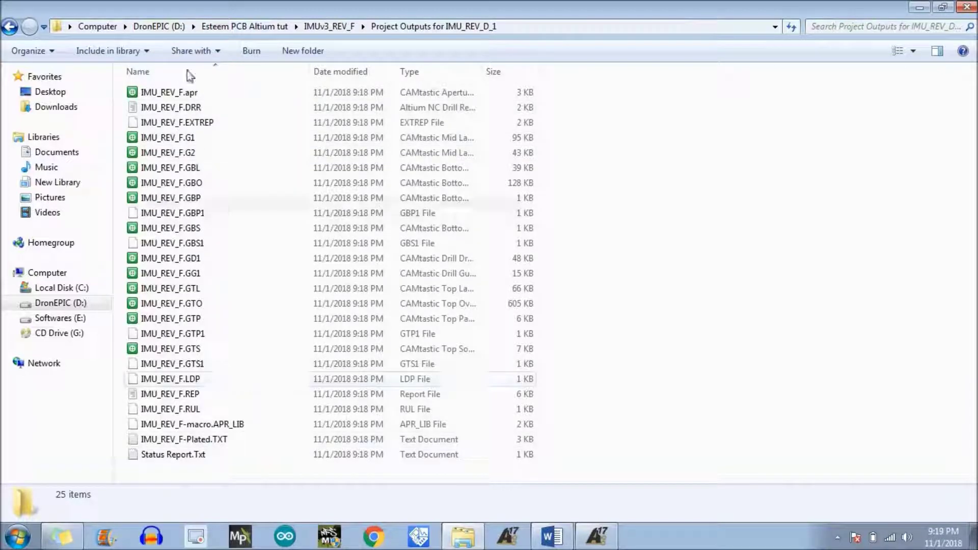
click(204, 441)
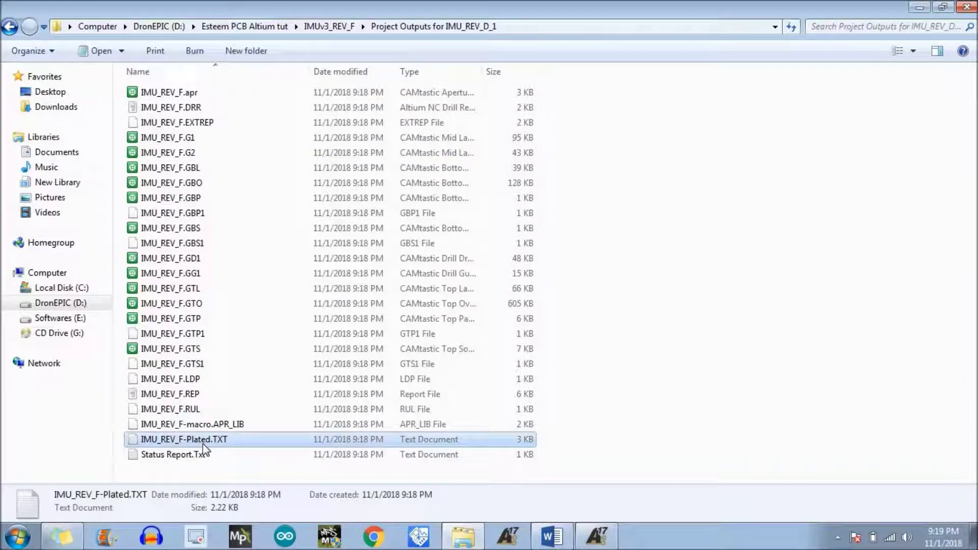